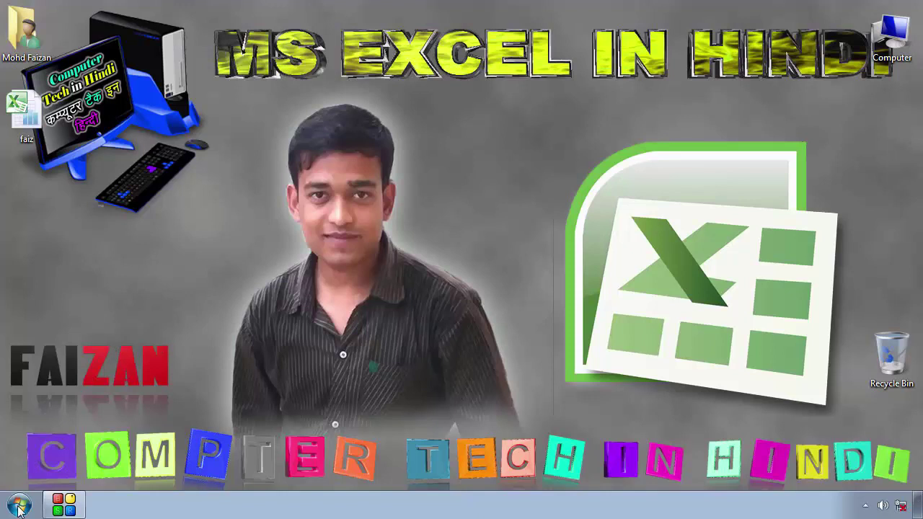
Launch Microsoft Excel 2010 from All Programs > Microsoft Office to get a blank Book1
left_click(20, 510)
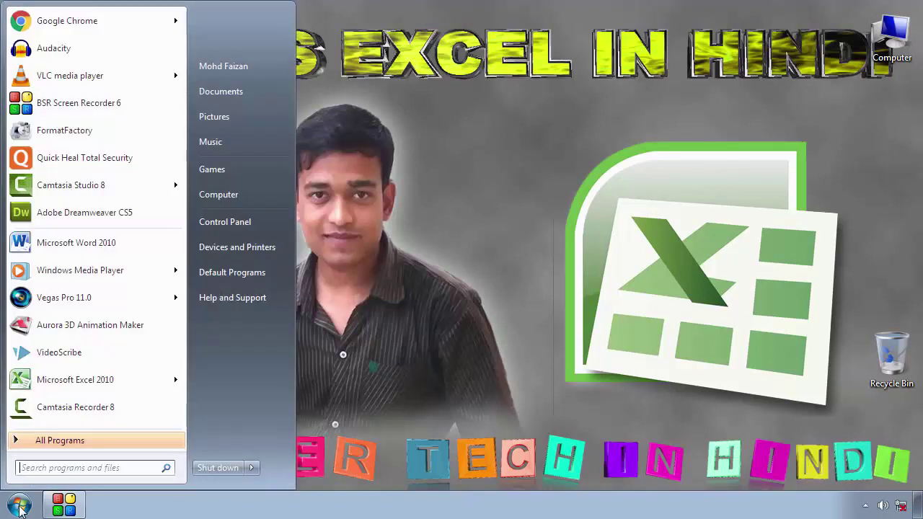
left_click(65, 441)
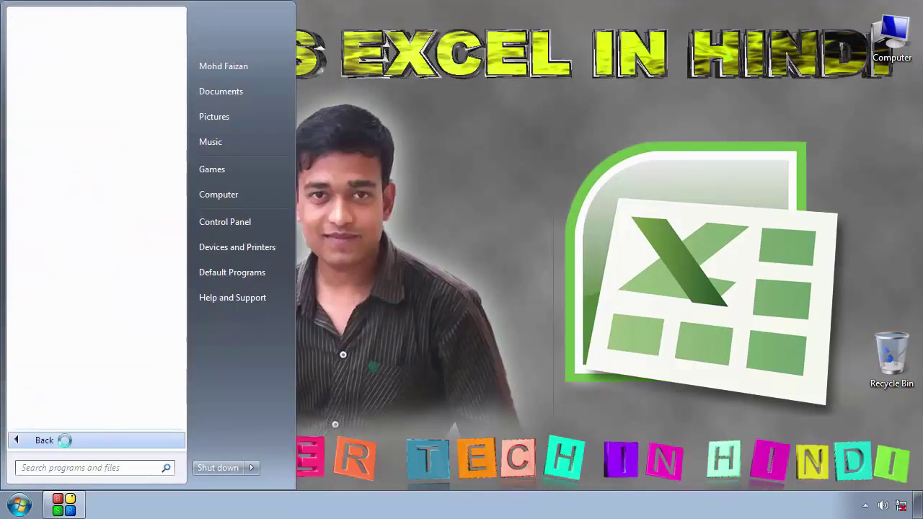
left_click(65, 440)
left_click(66, 443)
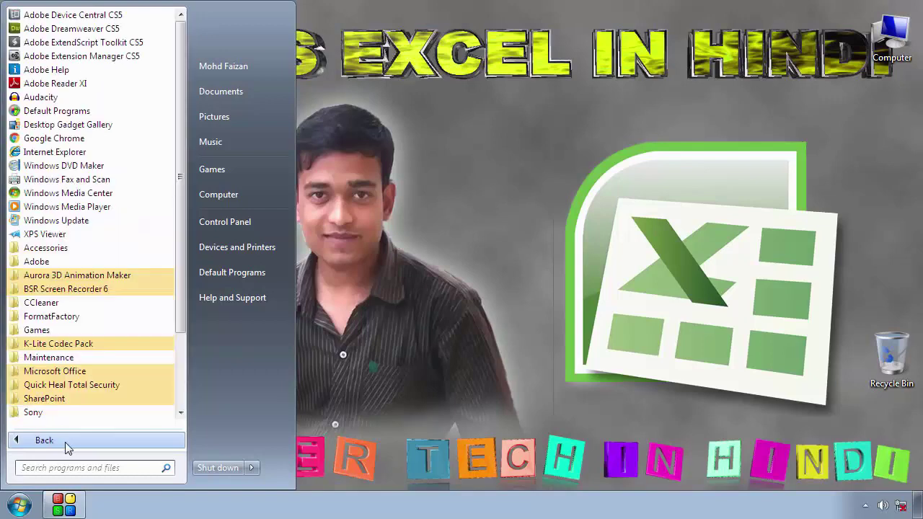
left_click(78, 375)
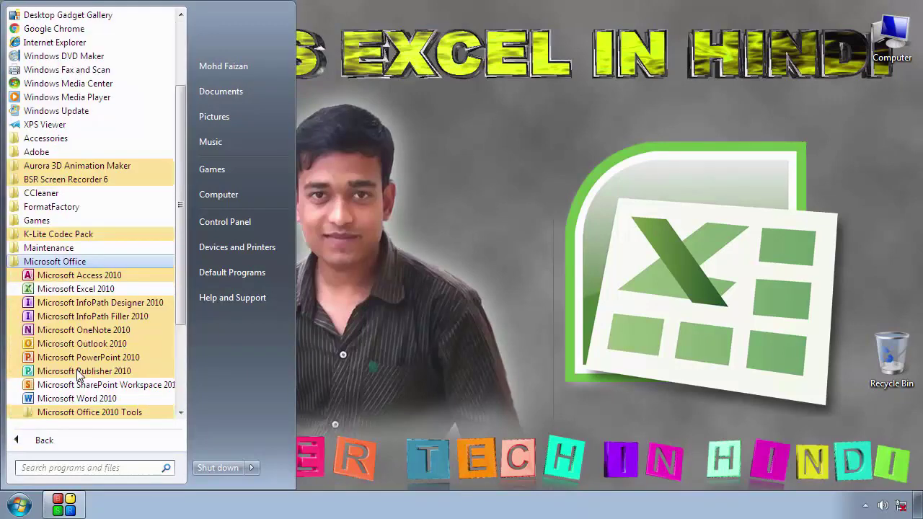
left_click(75, 289)
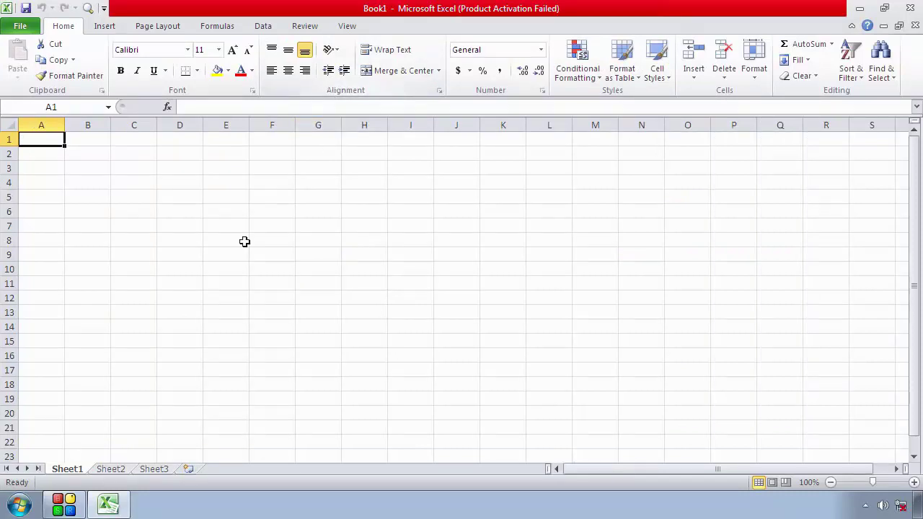
Open the recent workbook faiz from the File tab's Recent Workbooks list
left_click(21, 30)
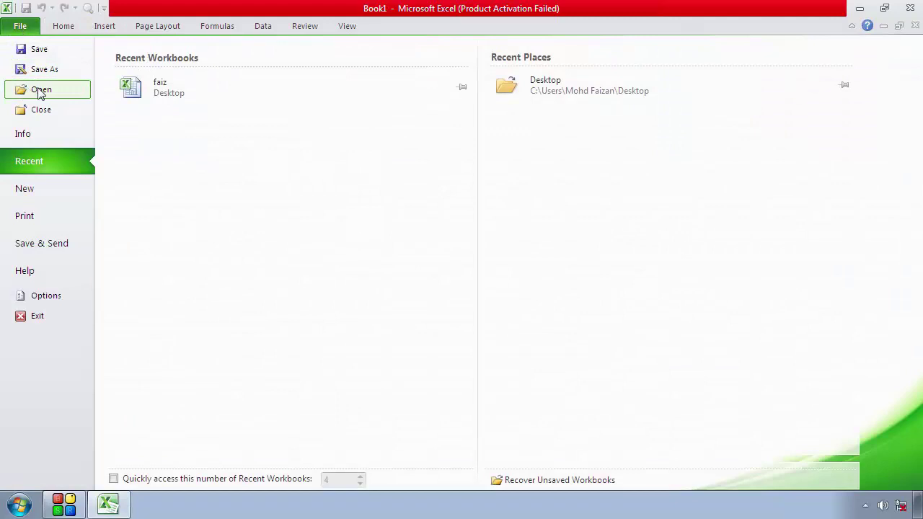
left_click(165, 91)
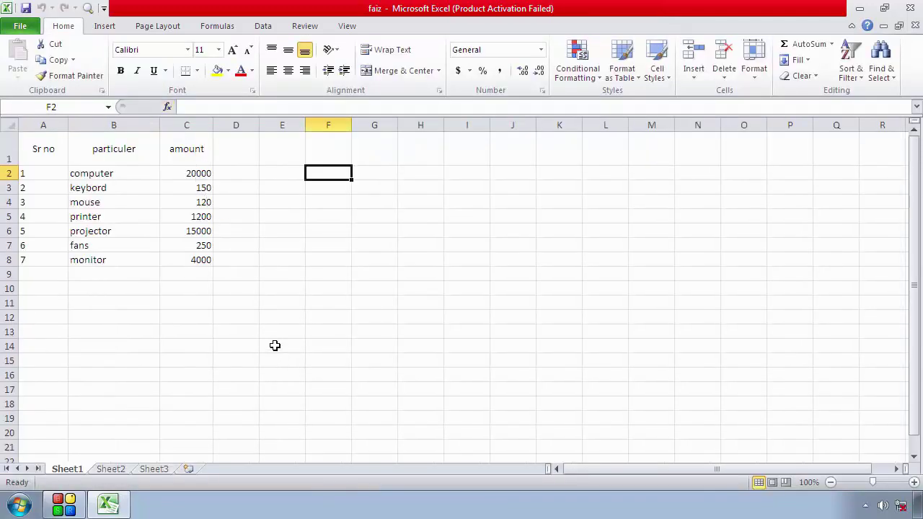
Widen column A to about 17.43 and readjust the height of header row 1
left_click(250, 315)
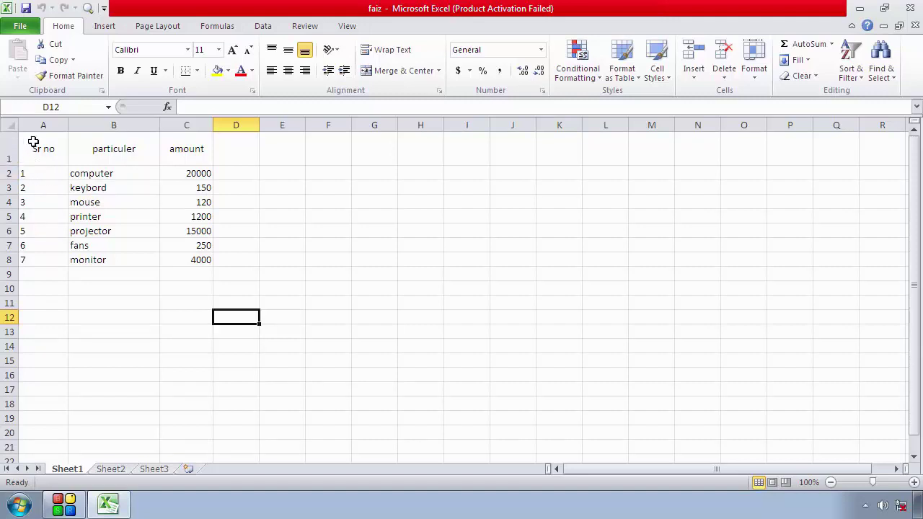
left_click_drag(33, 142, 199, 148)
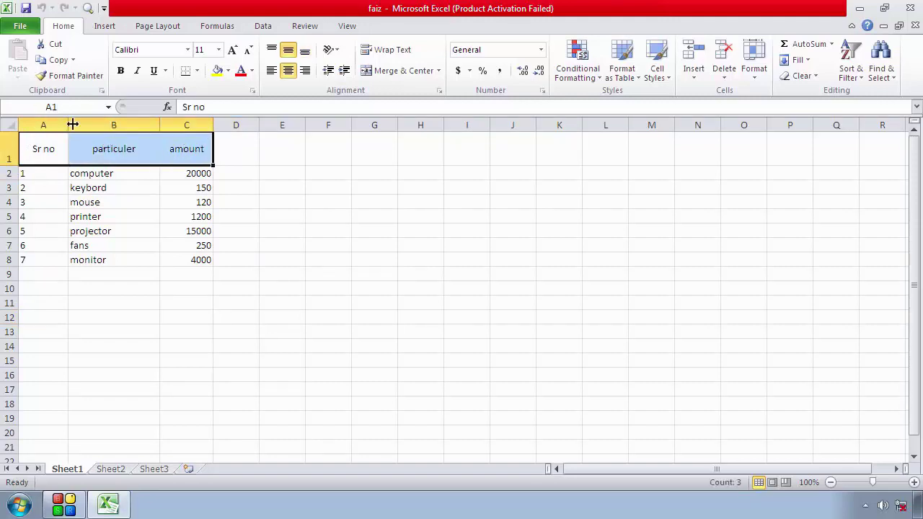
left_click_drag(69, 121, 77, 121)
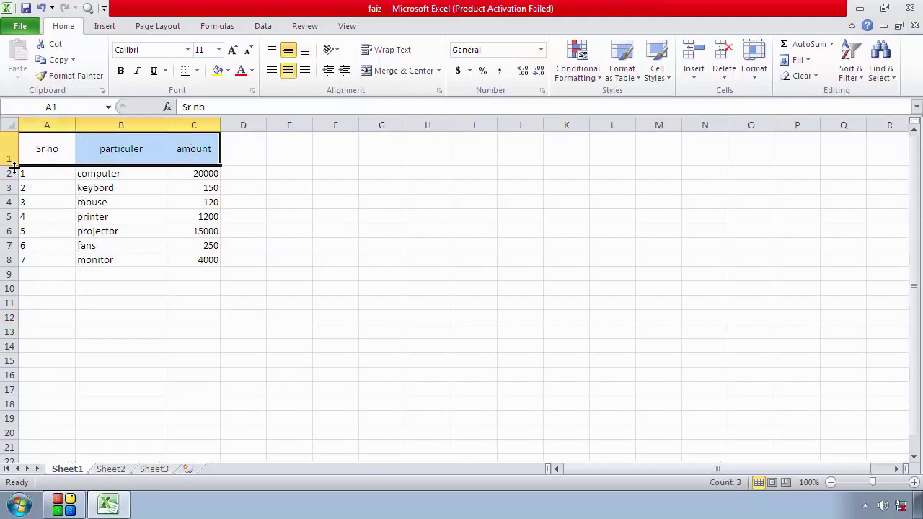
left_click(45, 153)
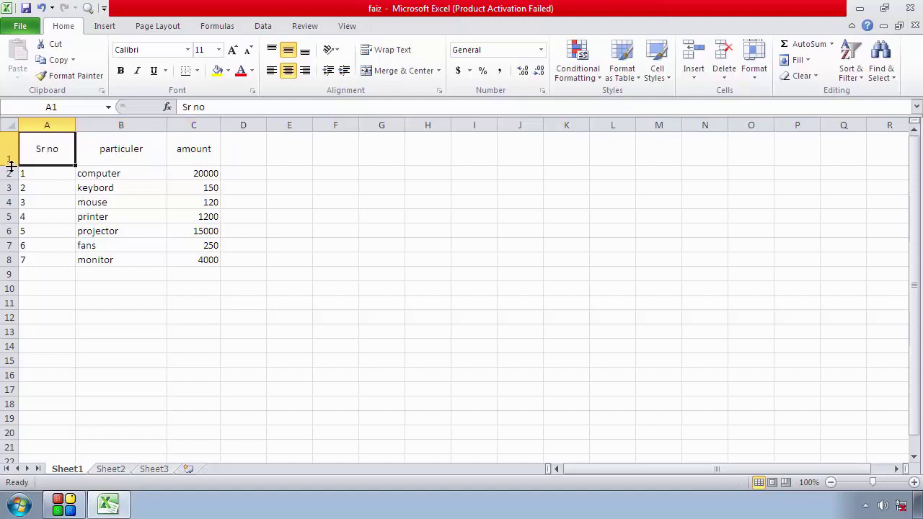
mouse_move(11, 166)
left_mouse_down()
mouse_move(11, 148)
mouse_move(11, 171)
left_mouse_up()
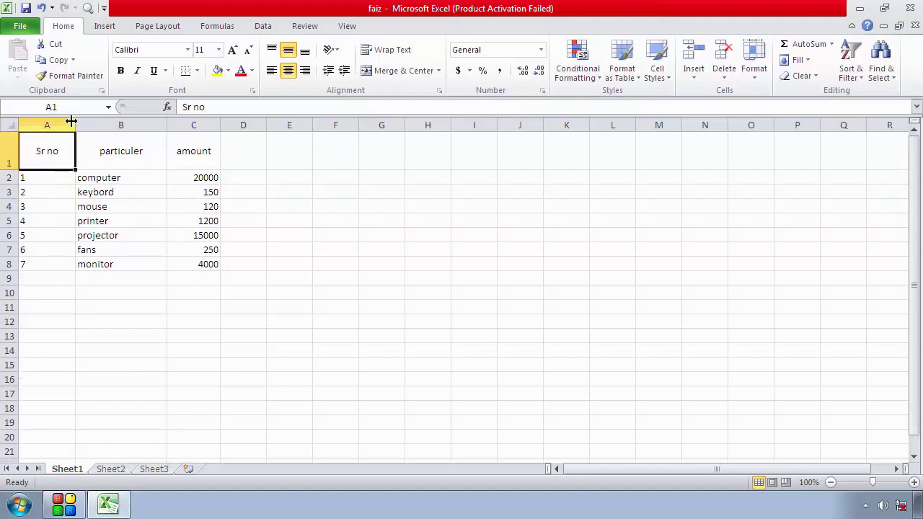
left_click_drag(76, 121, 110, 121)
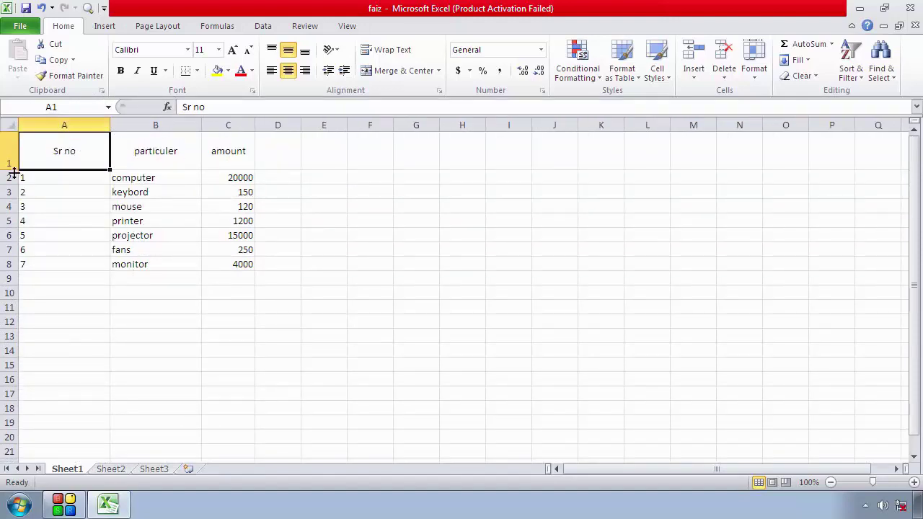
left_click_drag(7, 171, 9, 152)
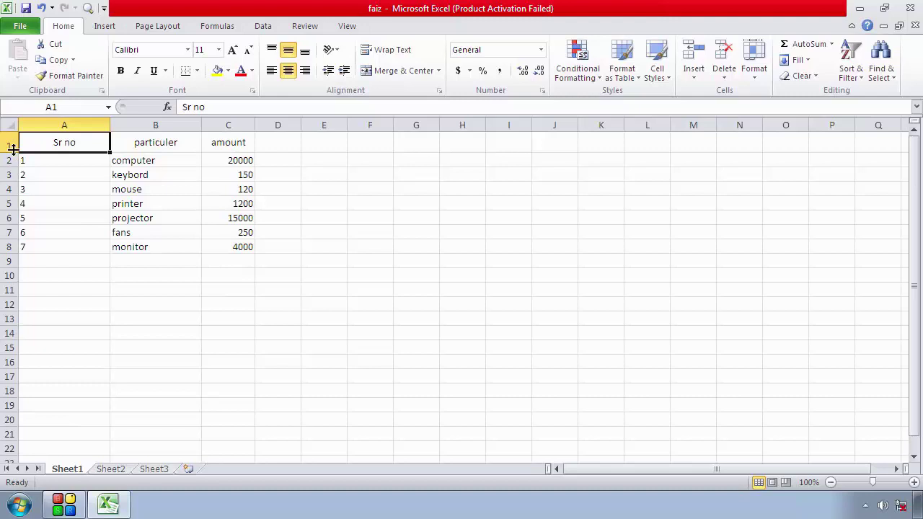
left_click_drag(13, 151, 16, 166)
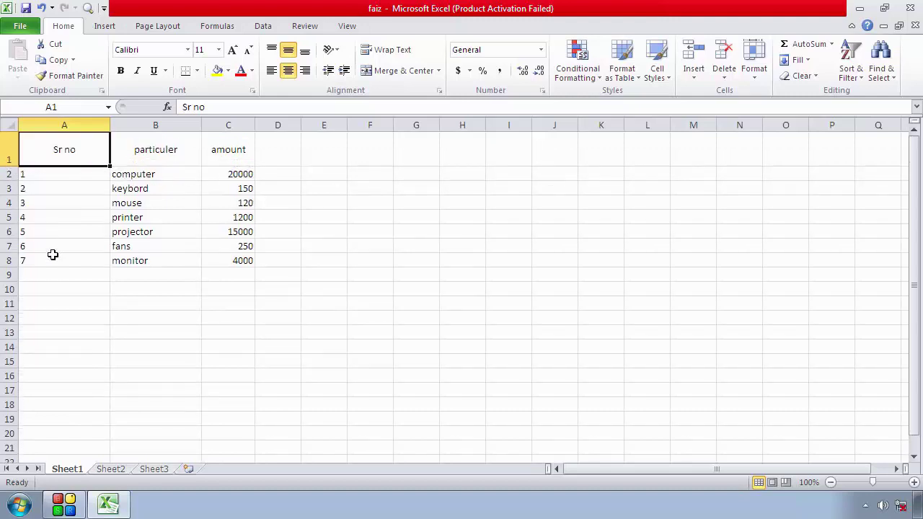
left_click(55, 259)
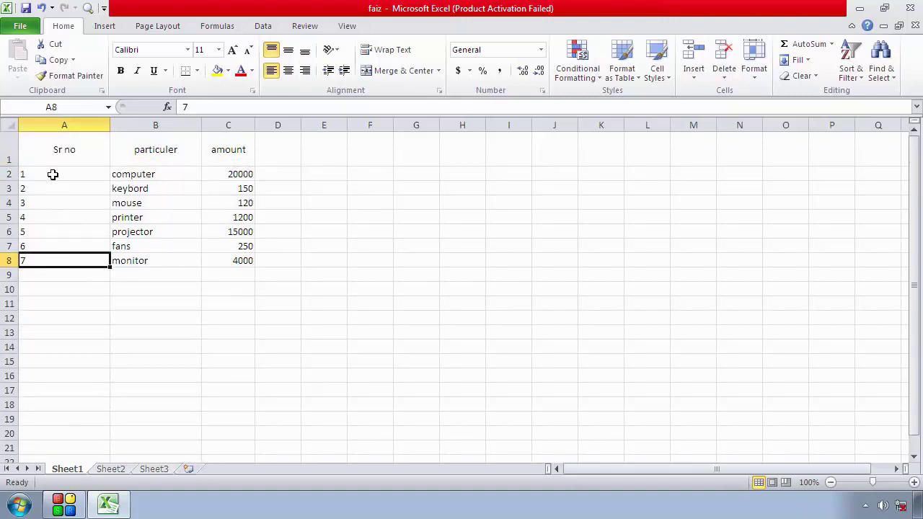
Left-align and top-align the Sr no, particuler and amount headers in A1:C1
left_click_drag(52, 150, 221, 158)
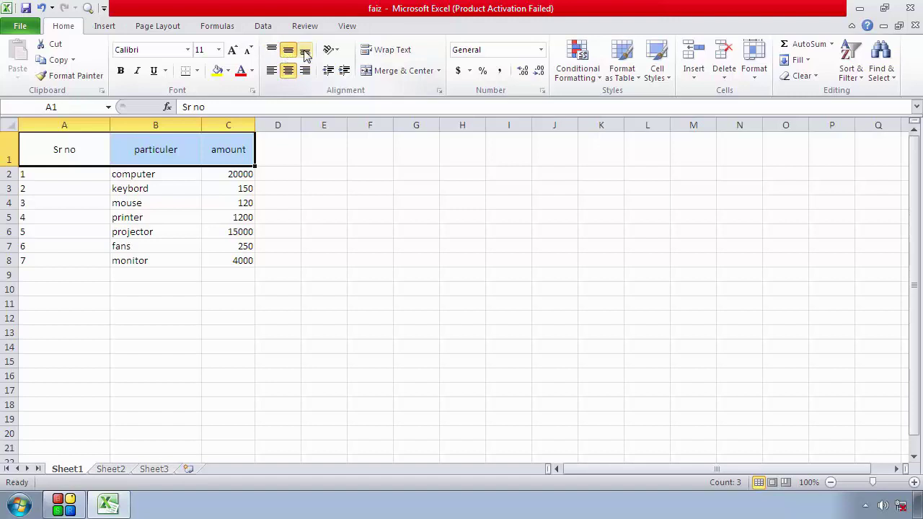
left_click(272, 71)
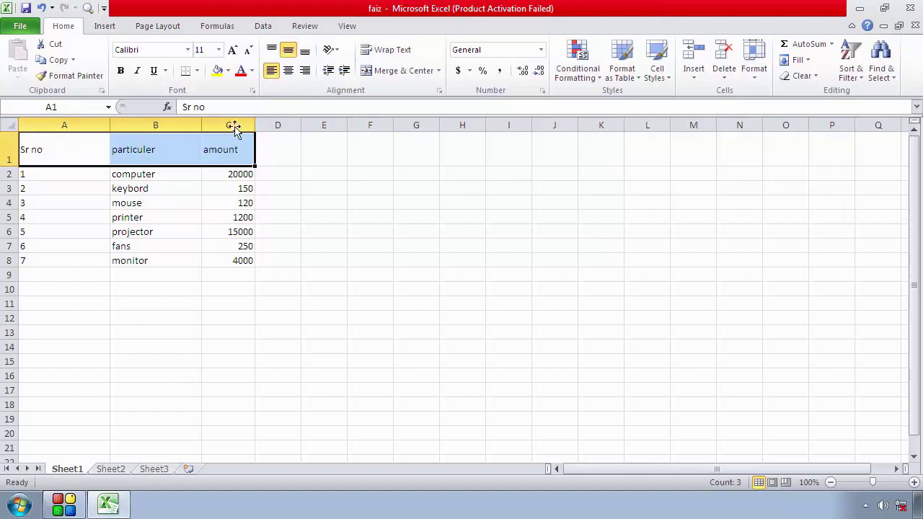
left_click(273, 70)
left_click(273, 50)
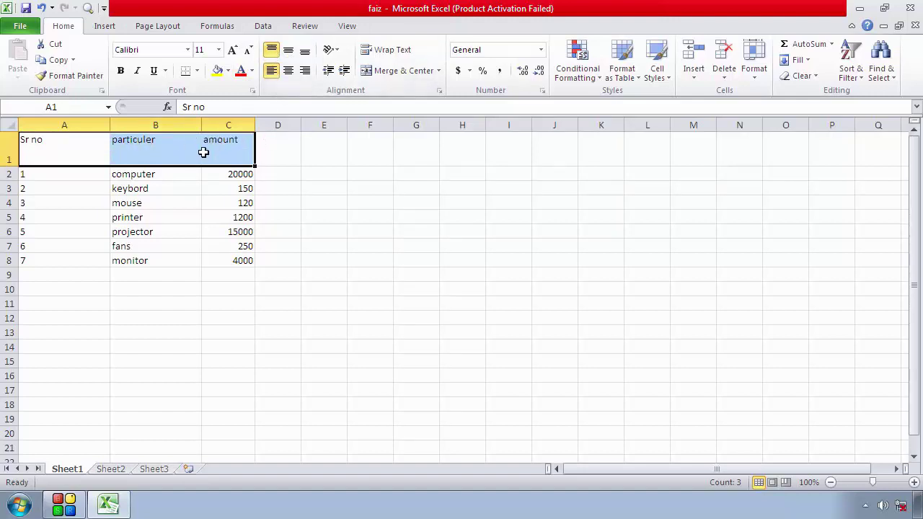
Try centre, right, left and bottom alignments on the header row, ending left-aligned
left_click(289, 72)
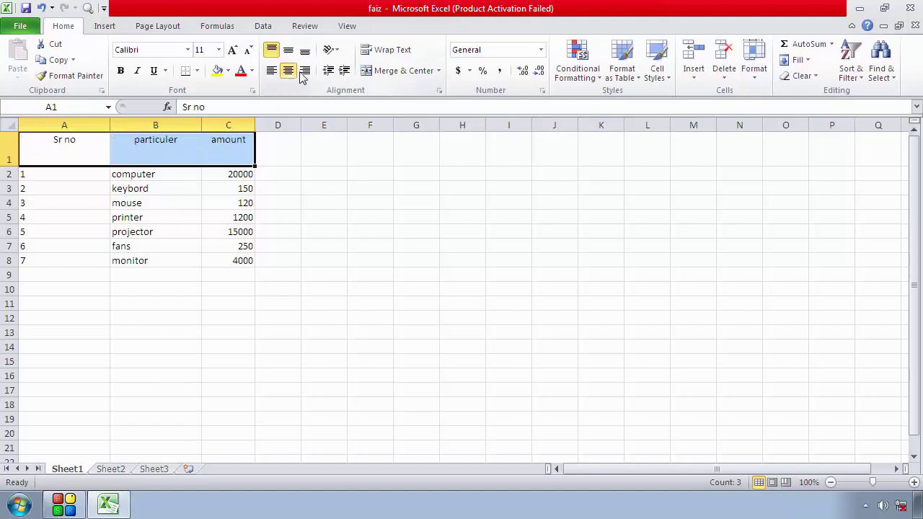
left_click(304, 72)
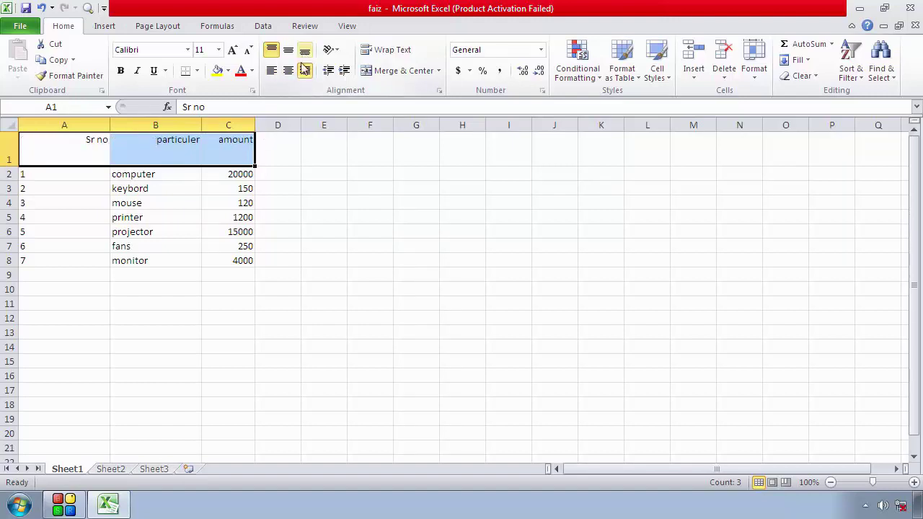
left_click(289, 51)
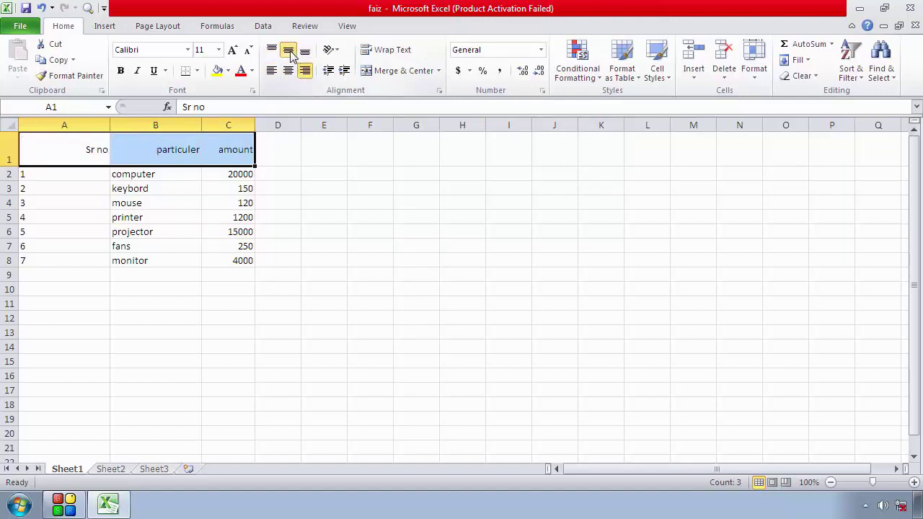
left_click(289, 70)
left_click(272, 70)
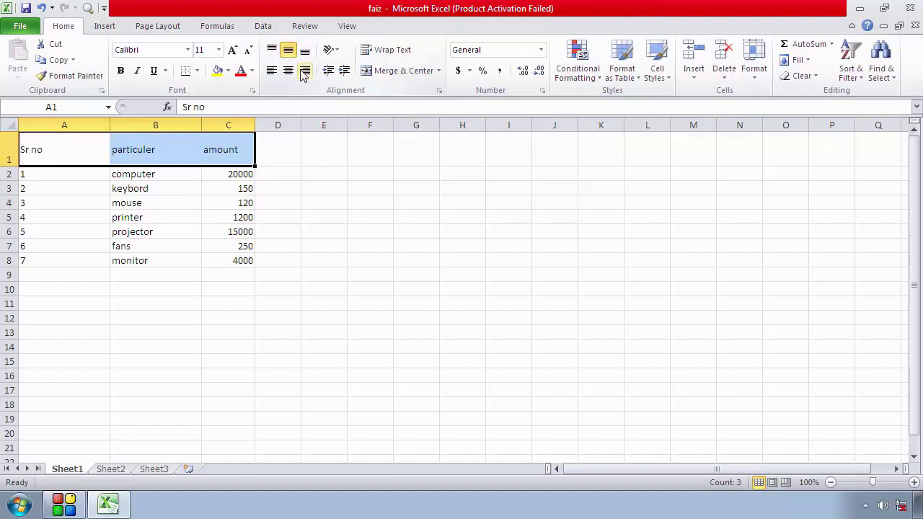
left_click(303, 70)
left_click(276, 75)
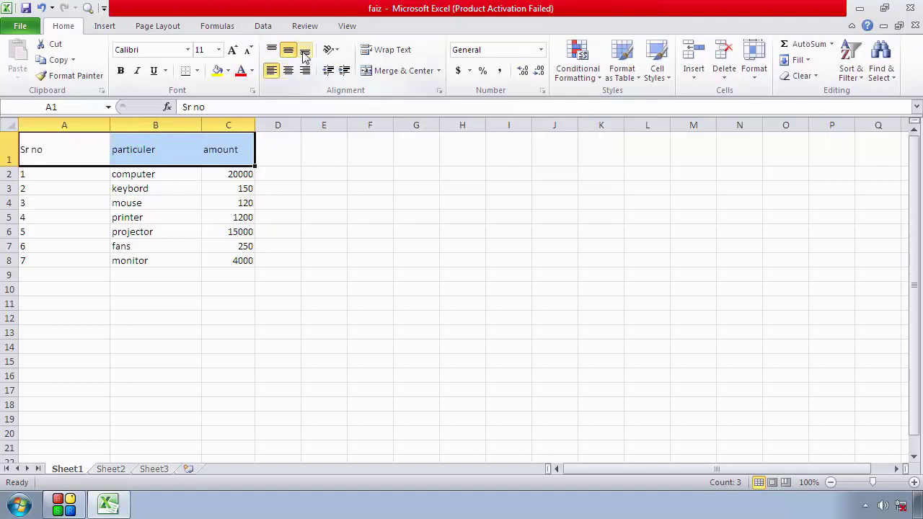
left_click(304, 52)
left_click(288, 69)
left_click(303, 70)
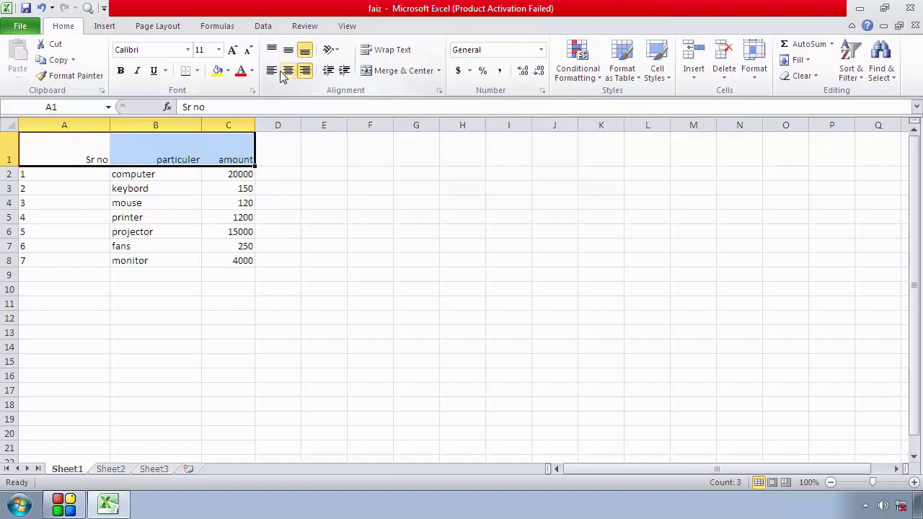
left_click(278, 73)
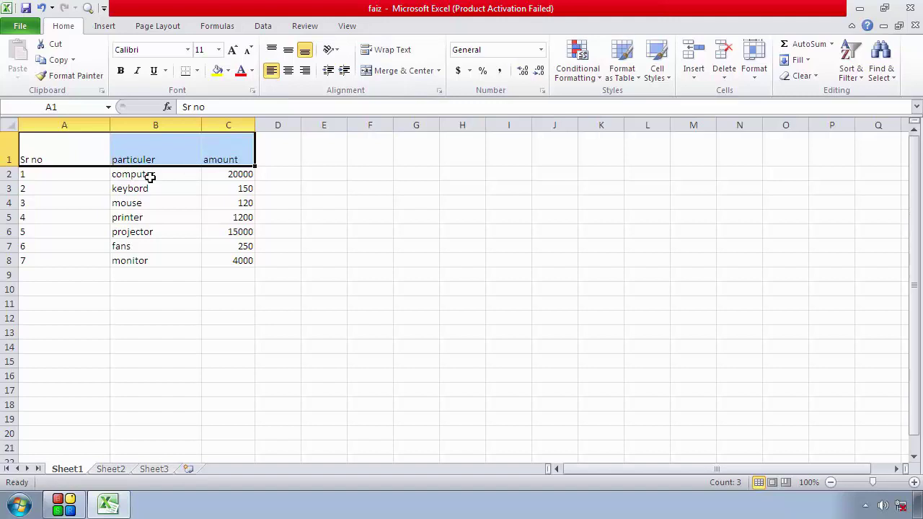
Centre the Sr no, particuler and amount headers both horizontally and vertically
left_click(71, 163)
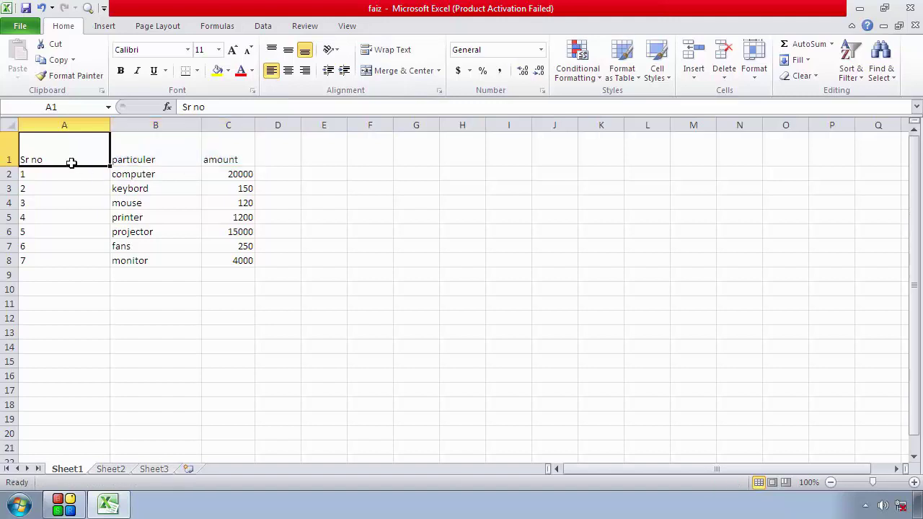
left_click(170, 161)
left_click(223, 154)
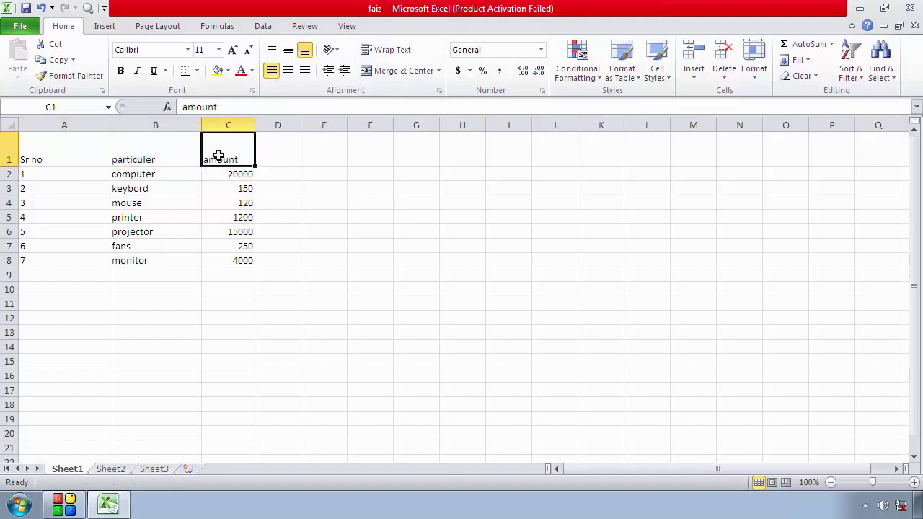
left_click(77, 157)
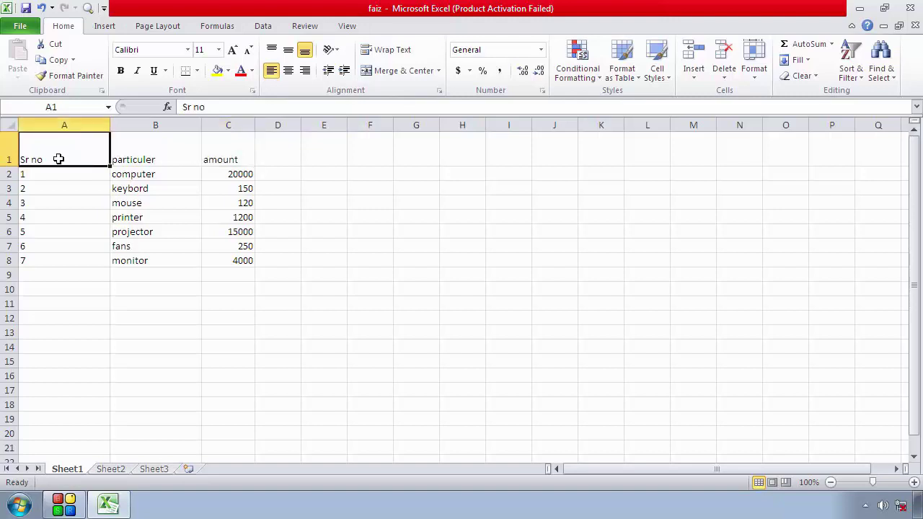
left_click_drag(59, 159, 220, 159)
left_click(288, 70)
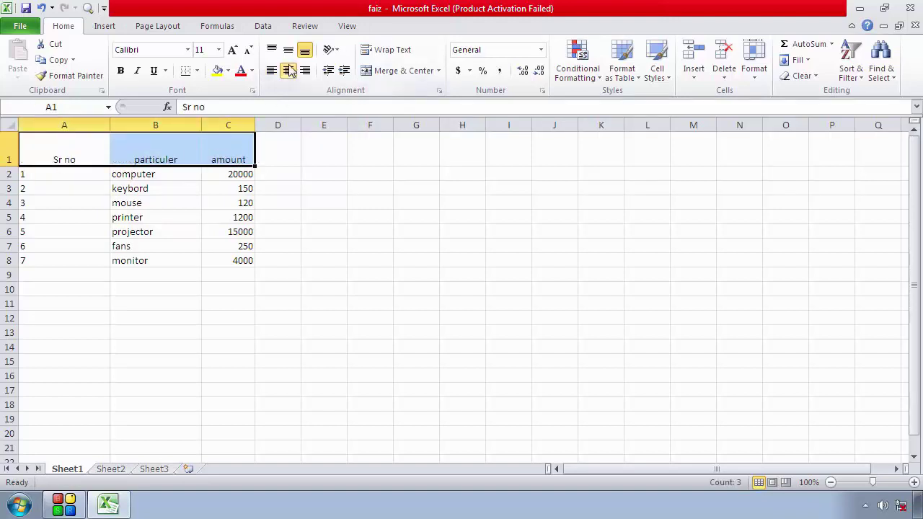
left_click(288, 49)
left_click(329, 189)
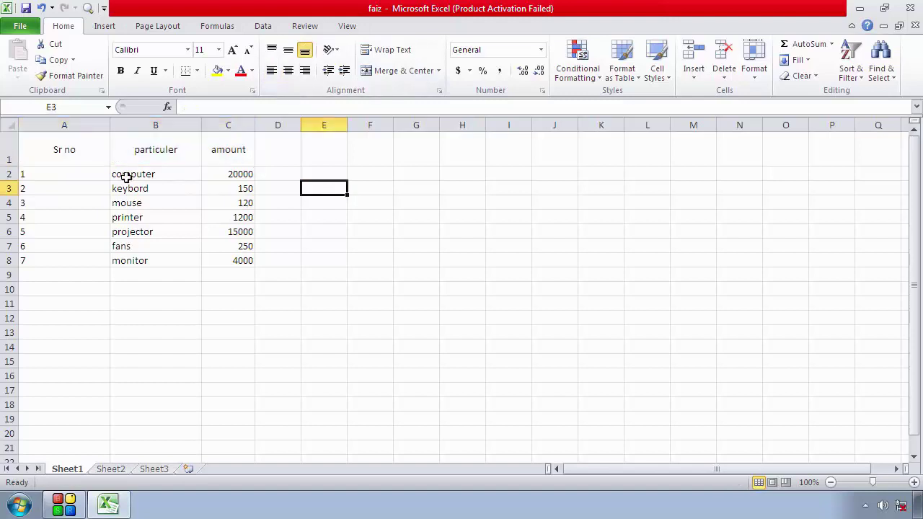
Drag the row 1 boundary up to make the header row shorter
left_click_drag(64, 150, 216, 140)
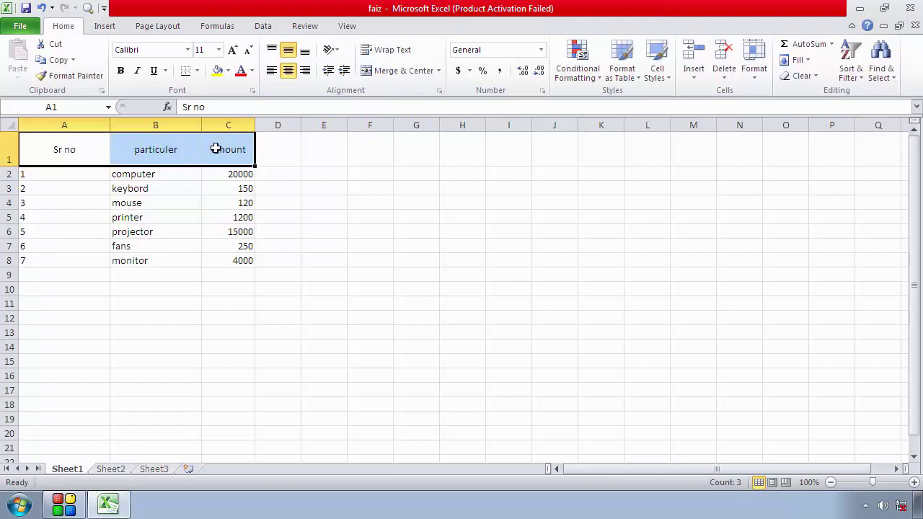
left_click(292, 247)
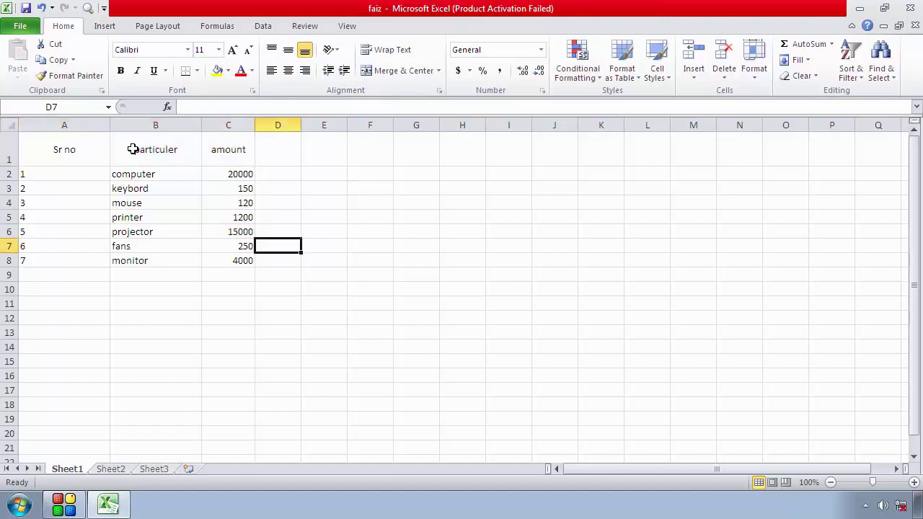
left_click(104, 150)
mouse_move(112, 156)
left_mouse_down()
mouse_move(267, 152)
mouse_move(76, 152)
left_mouse_up()
left_click(262, 157)
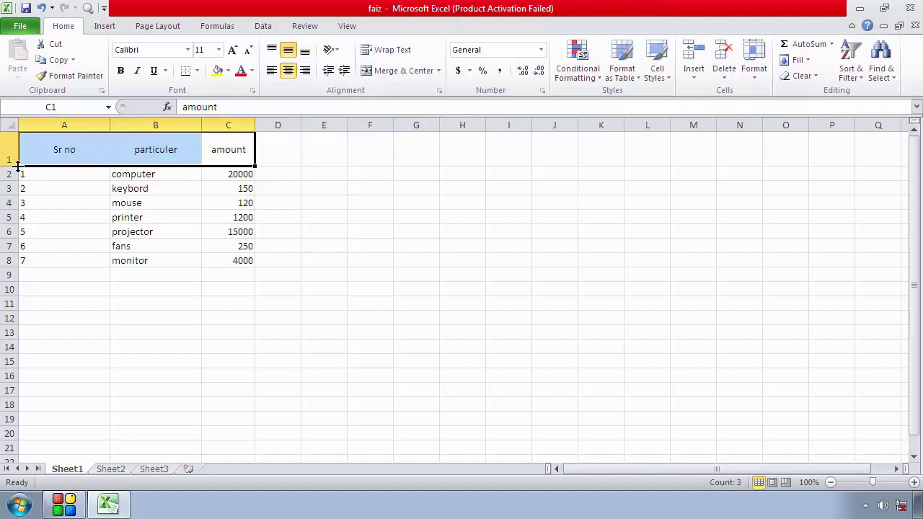
left_click_drag(8, 165, 8, 154)
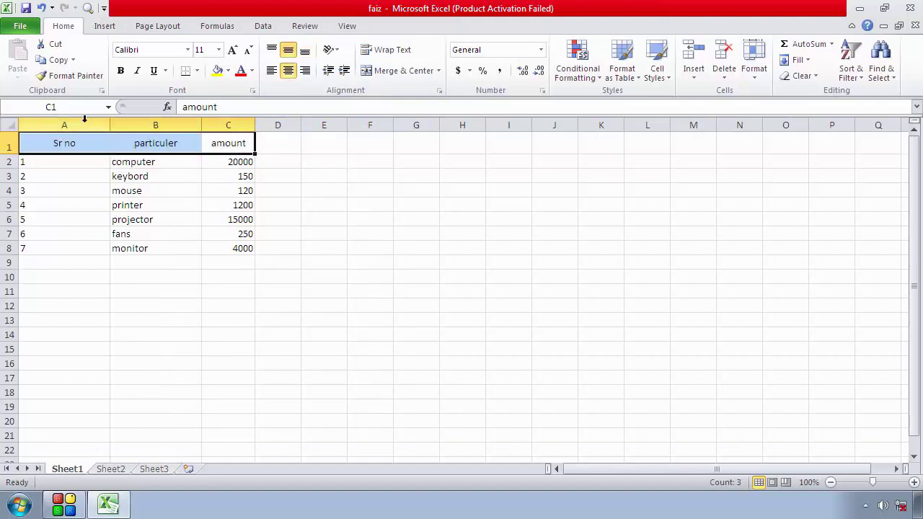
Try centre, right and left alignment on the serial numbers in A2:A8
left_click(203, 231)
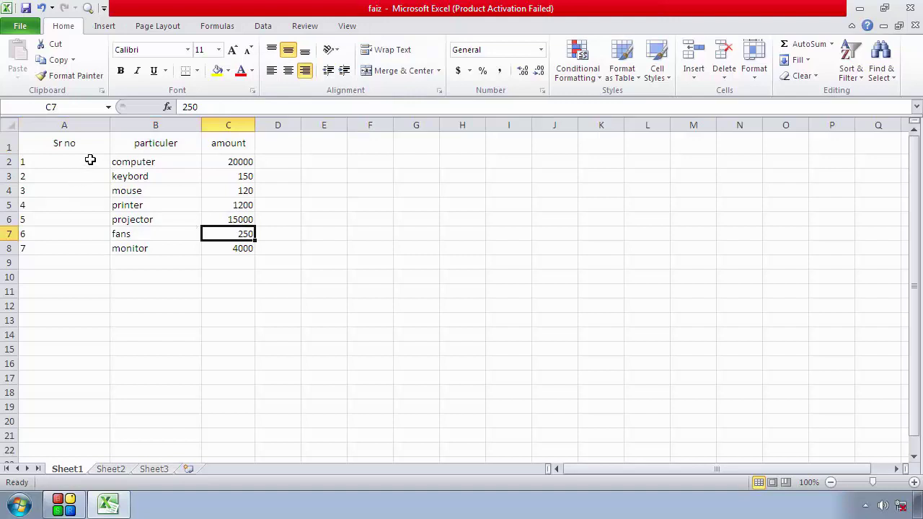
left_click_drag(90, 160, 95, 245)
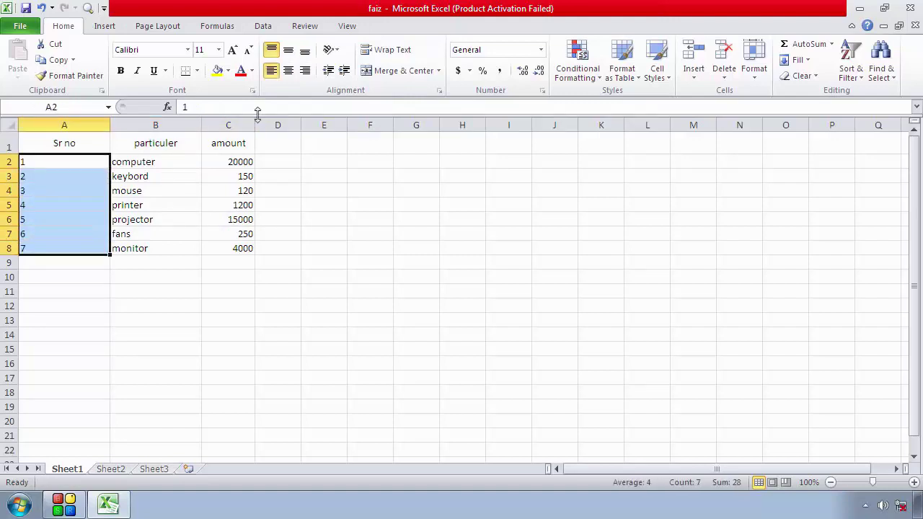
left_click(287, 70)
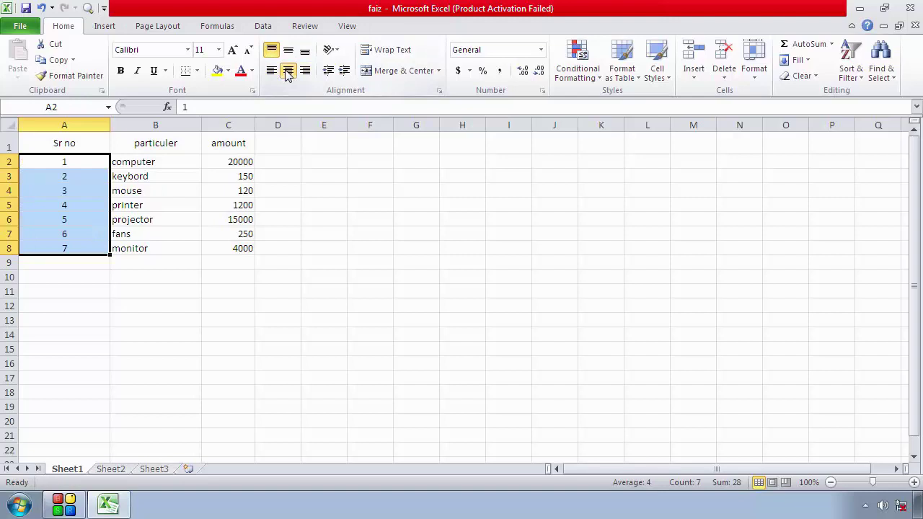
left_click(305, 70)
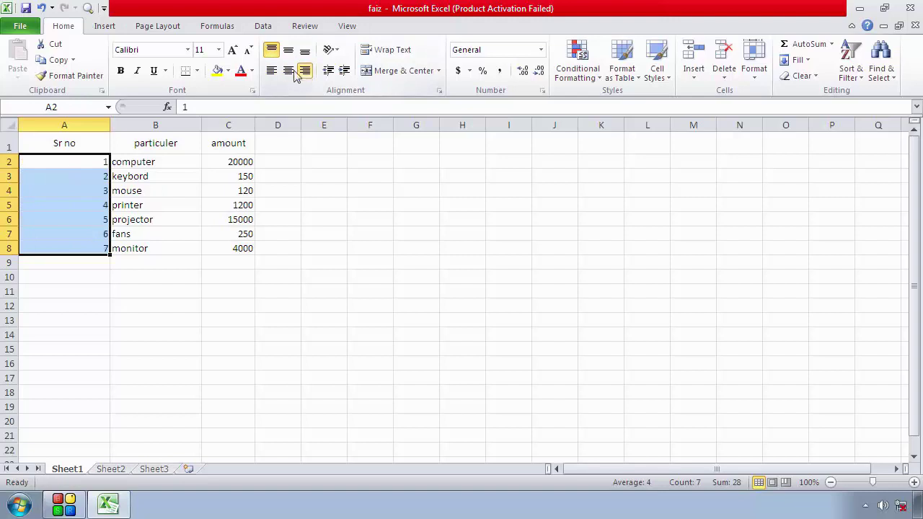
left_click(274, 72)
left_click(287, 70)
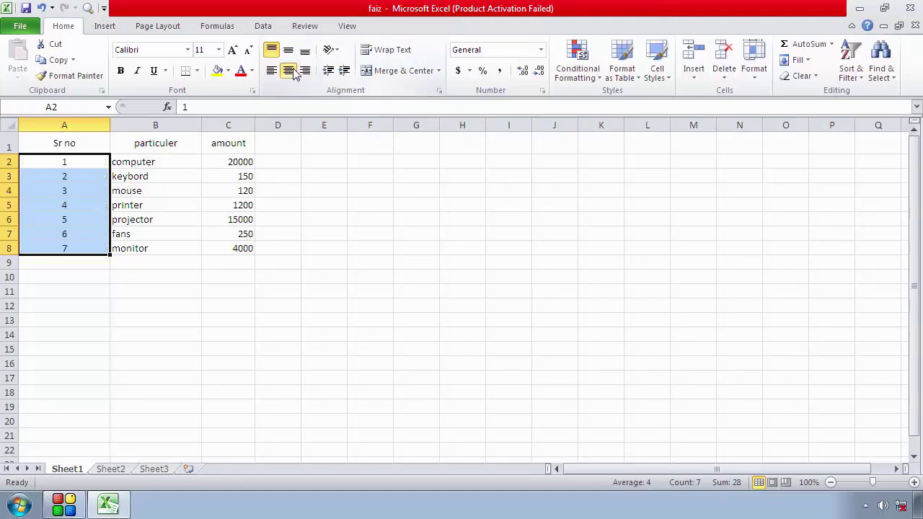
Try left, centre and right alignment on the data range A2:C8, ending left-aligned
left_click_drag(167, 165, 172, 249)
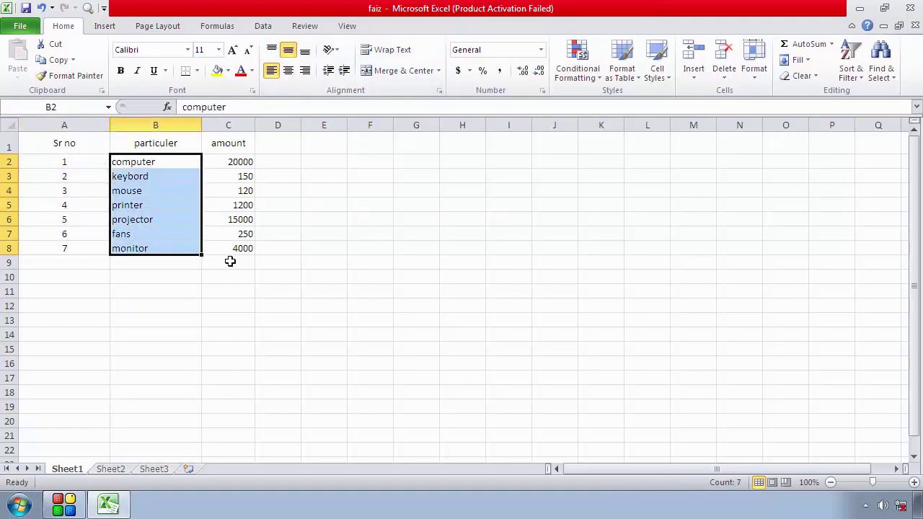
mouse_move(232, 249)
left_mouse_down()
mouse_move(91, 162)
mouse_move(89, 144)
left_mouse_up()
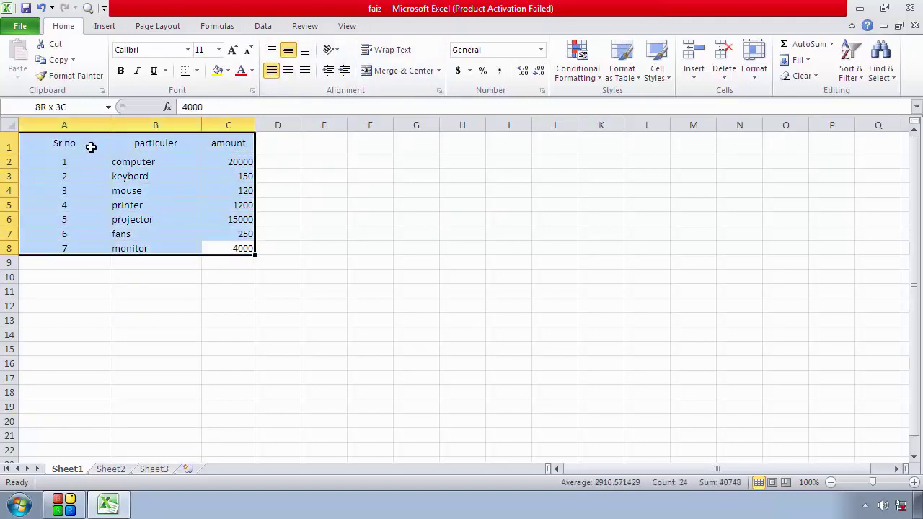
left_click(271, 71)
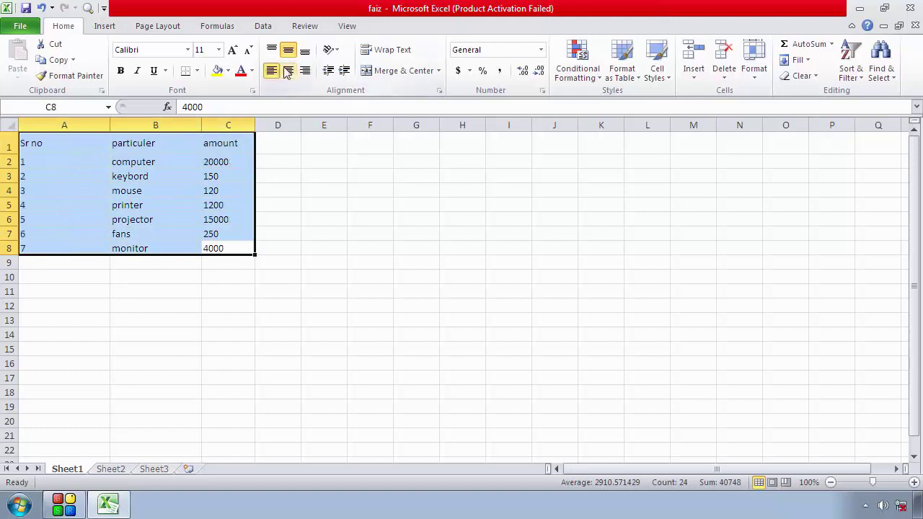
left_click(287, 70)
left_click(305, 71)
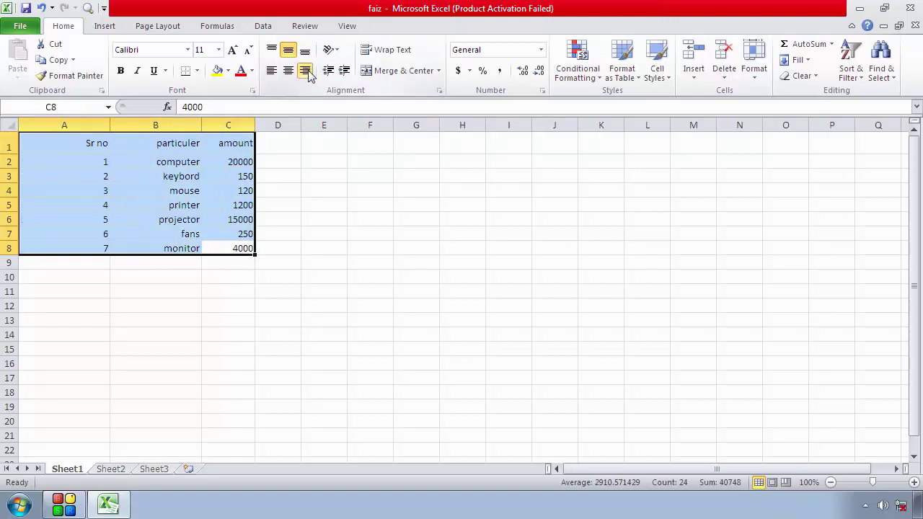
left_click(271, 70)
left_click(298, 203)
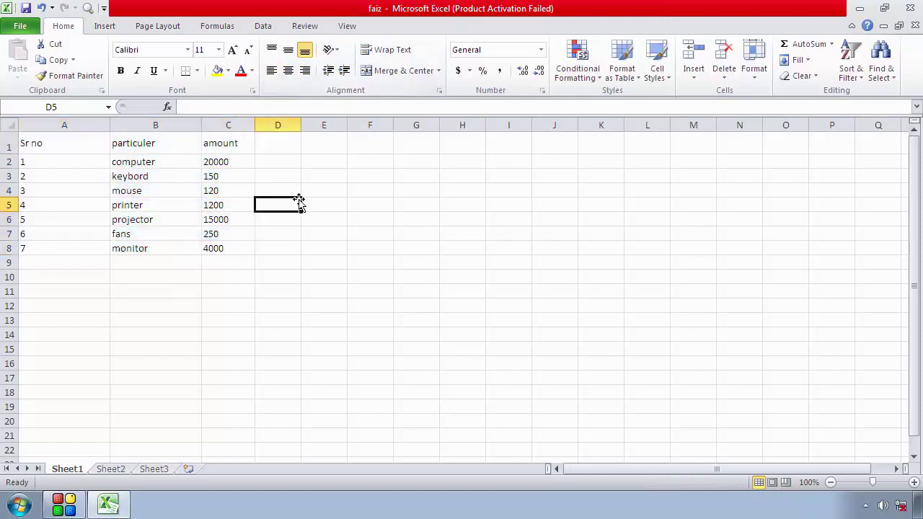
Right-align the serial numbers in A2:A8 and the amounts in C2:C8
left_click_drag(79, 162, 86, 246)
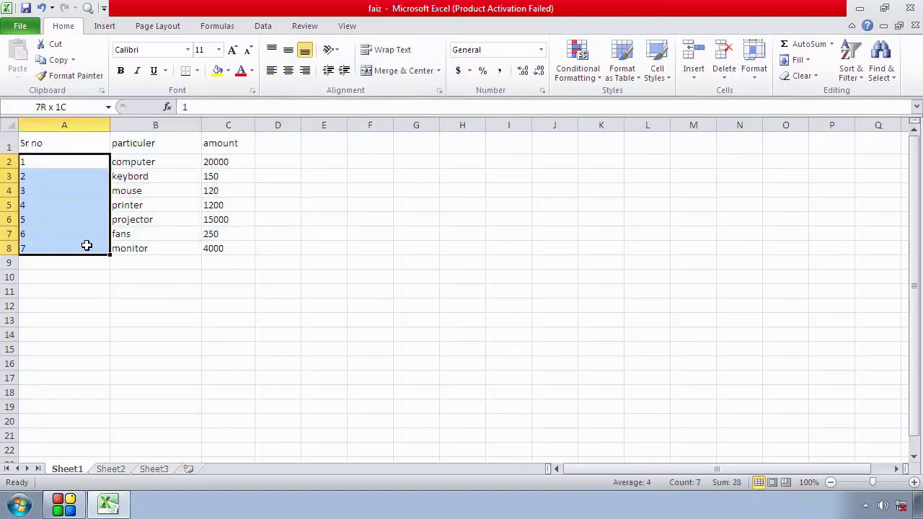
left_click(304, 72)
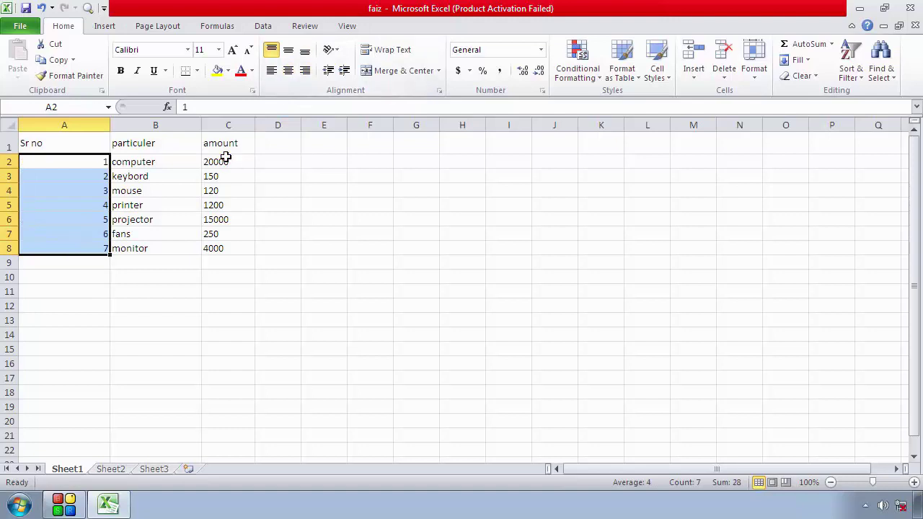
left_click_drag(225, 159, 231, 248)
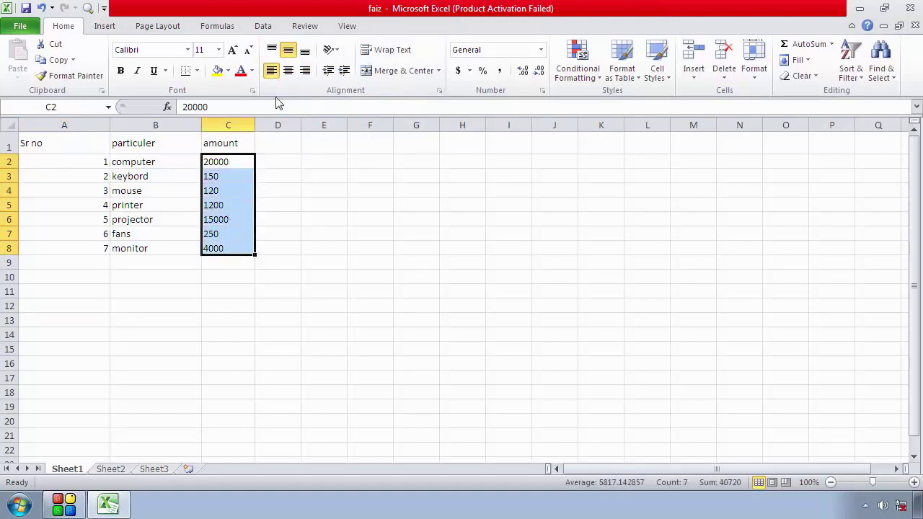
left_click(304, 70)
left_click(320, 215)
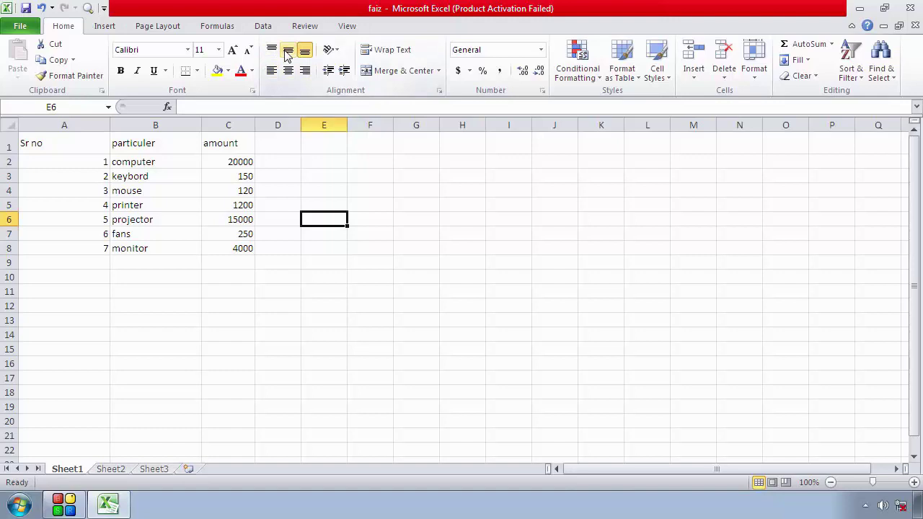
left_click(192, 231)
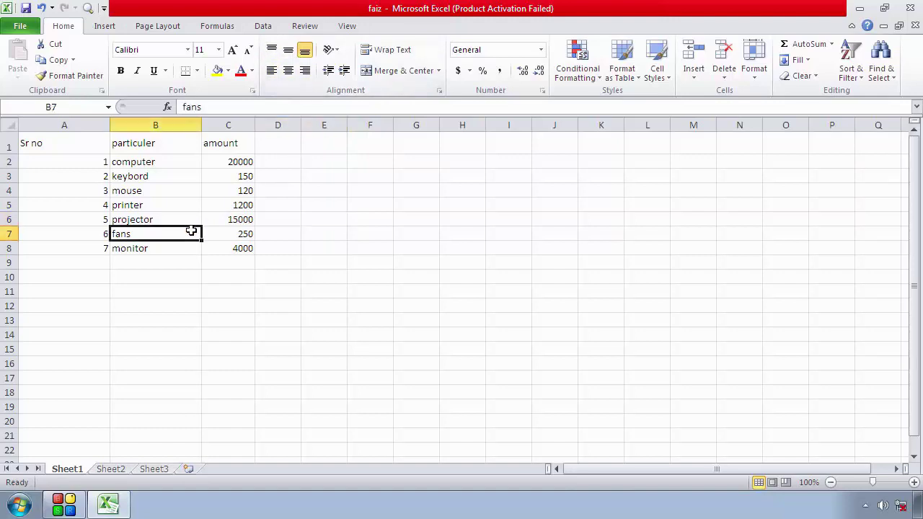
left_click(74, 144)
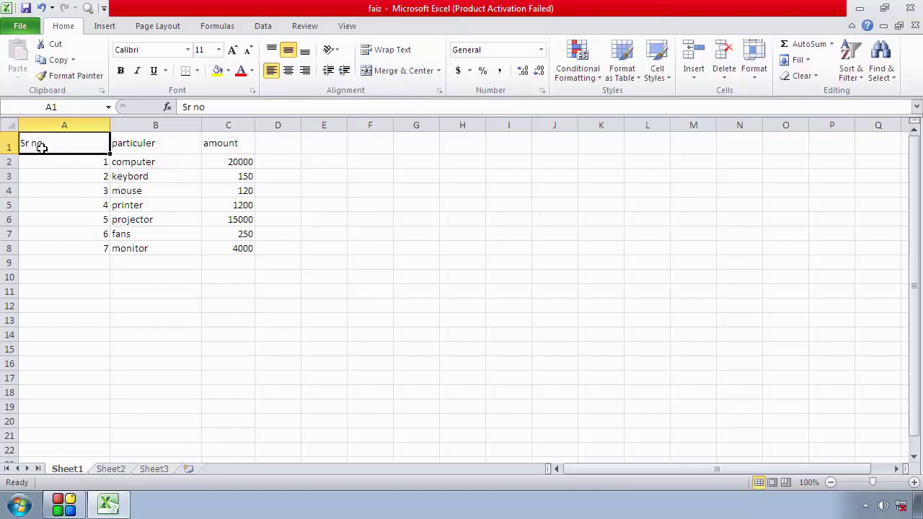
Set the Sr no header in A1 to Angle Counterclockwise orientation
double_click(42, 147)
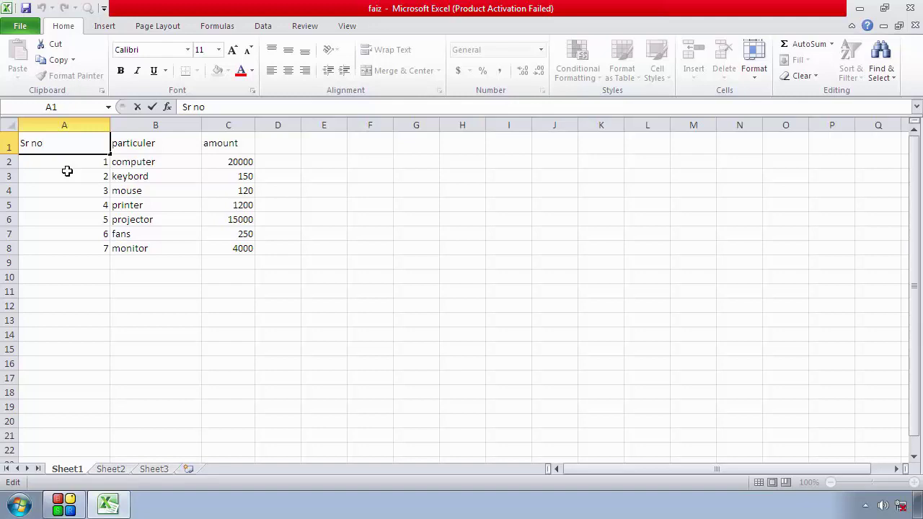
left_click(72, 165)
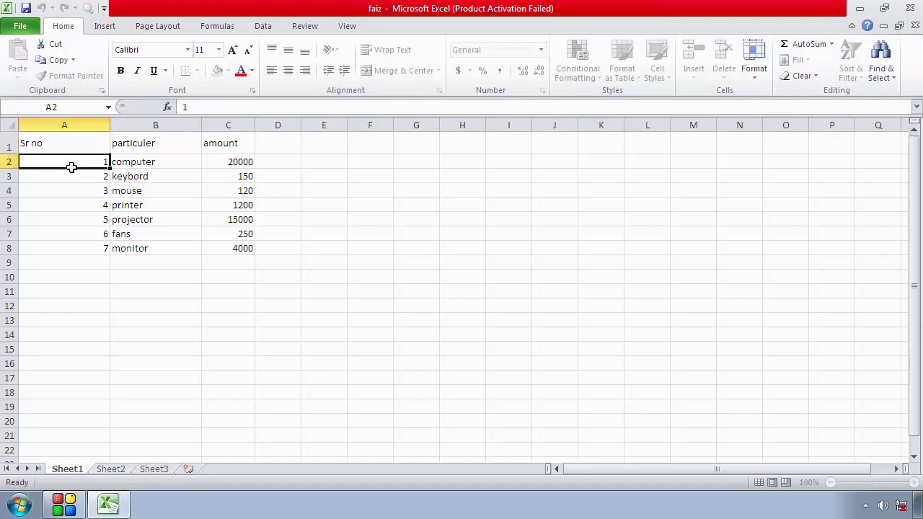
left_click(63, 145)
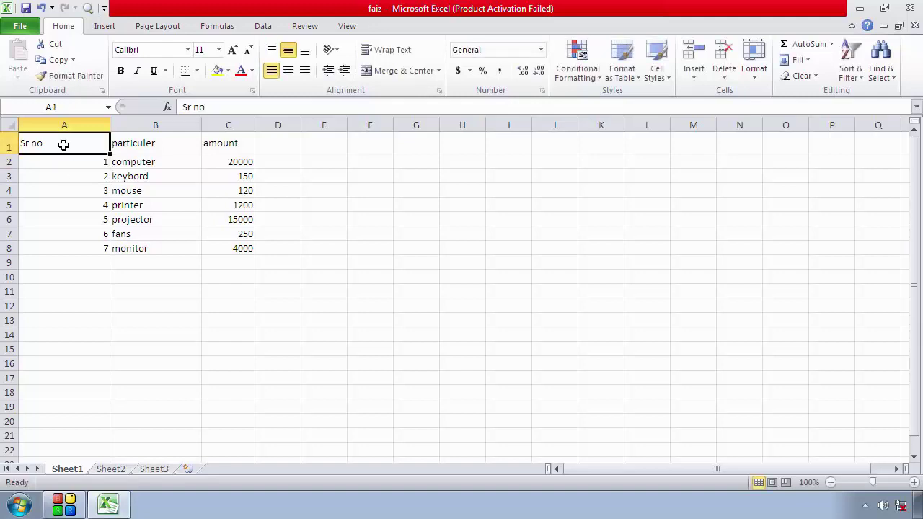
left_click(337, 52)
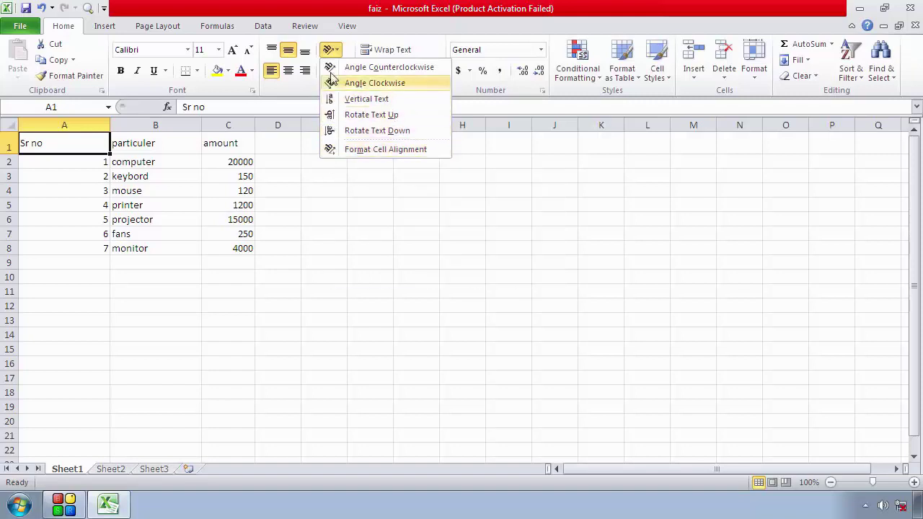
left_click(336, 67)
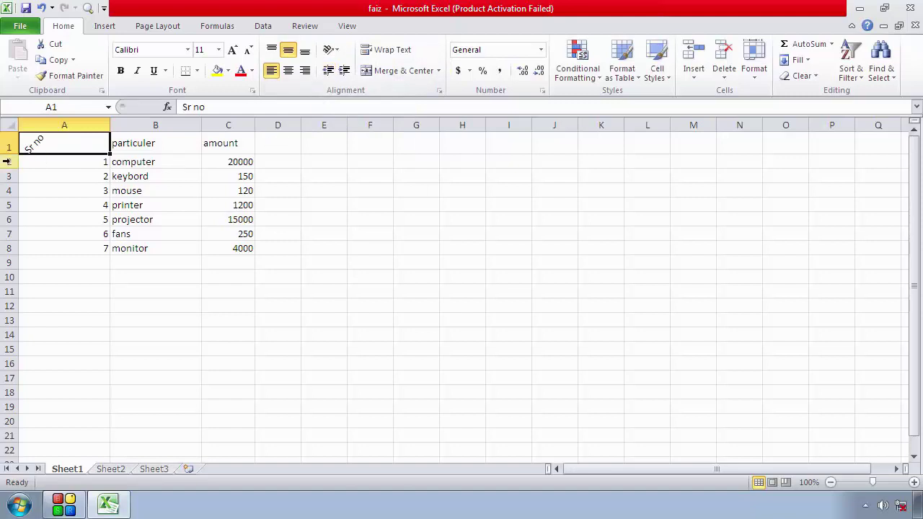
Make row 1 taller and narrow column A to 63 pixels (about 9.14)
left_click_drag(7, 154, 7, 167)
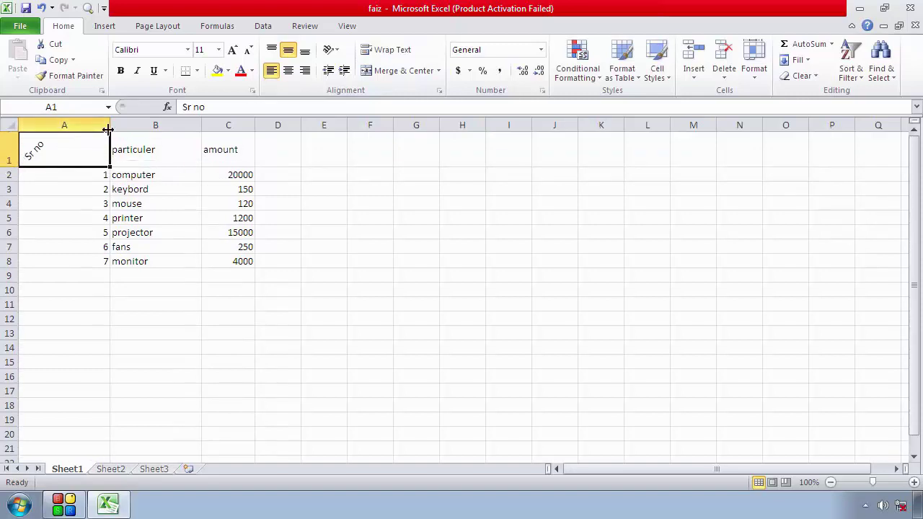
left_click_drag(110, 127, 63, 136)
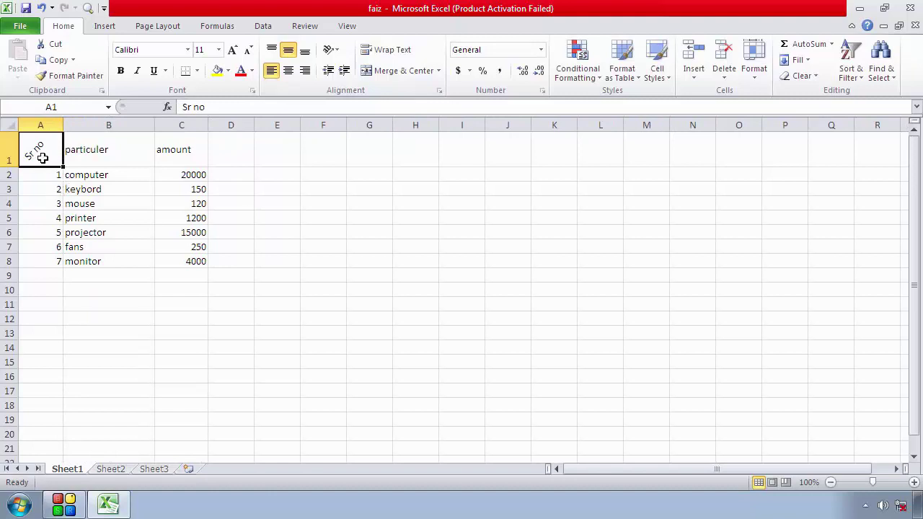
left_click(43, 202)
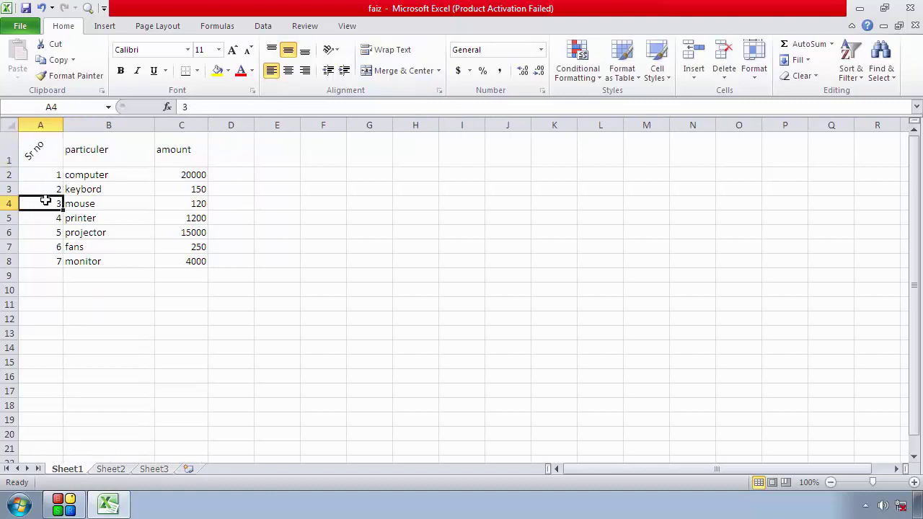
left_click(39, 149)
left_click(45, 231)
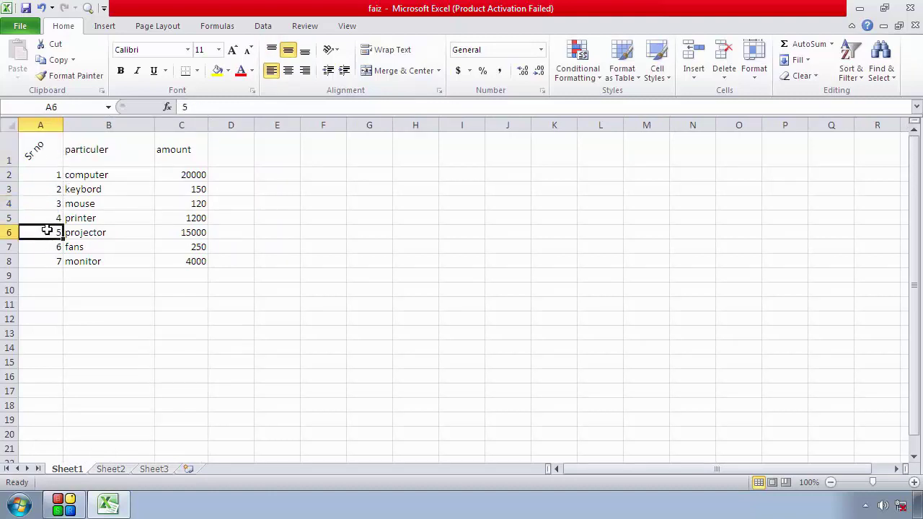
left_click(48, 170)
left_click(47, 156)
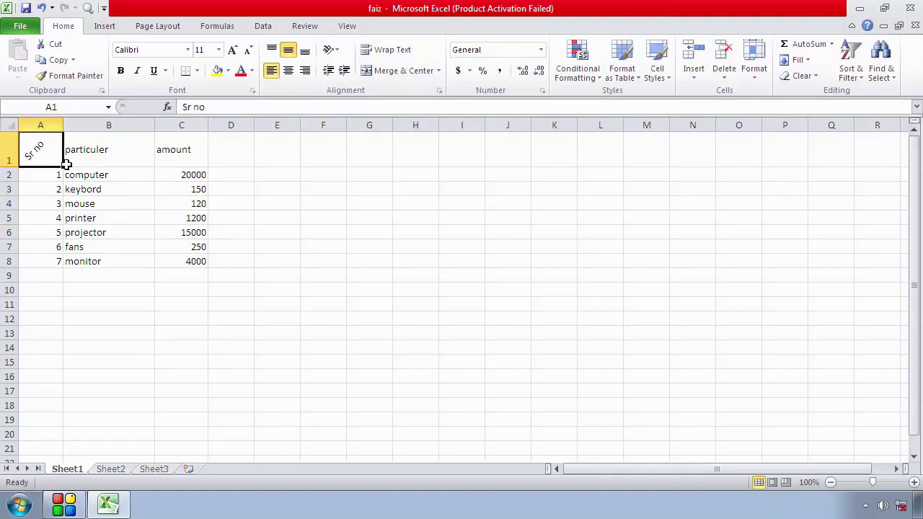
left_click(93, 159)
left_click(36, 154)
left_click(336, 52)
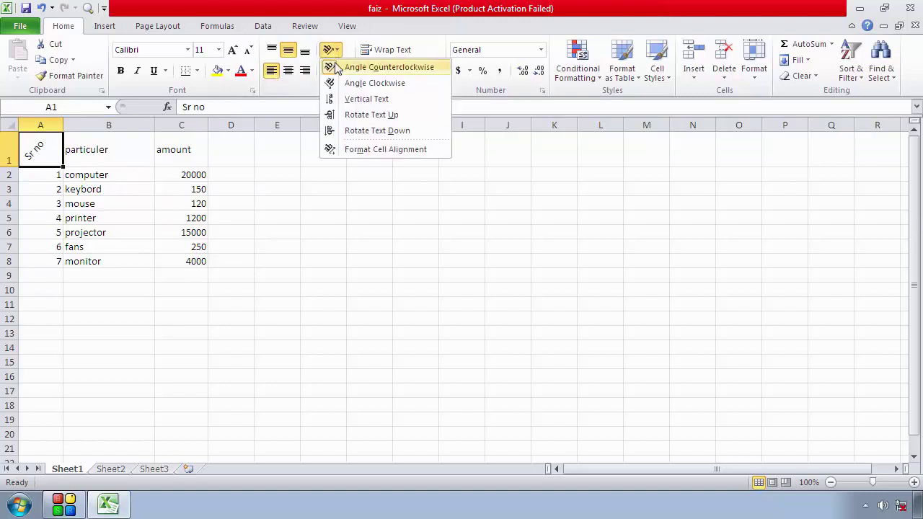
Try Rotate Text Up, Rotate Text Down and Vertical Text on Sr no, finishing with Angle Clockwise
left_click(341, 116)
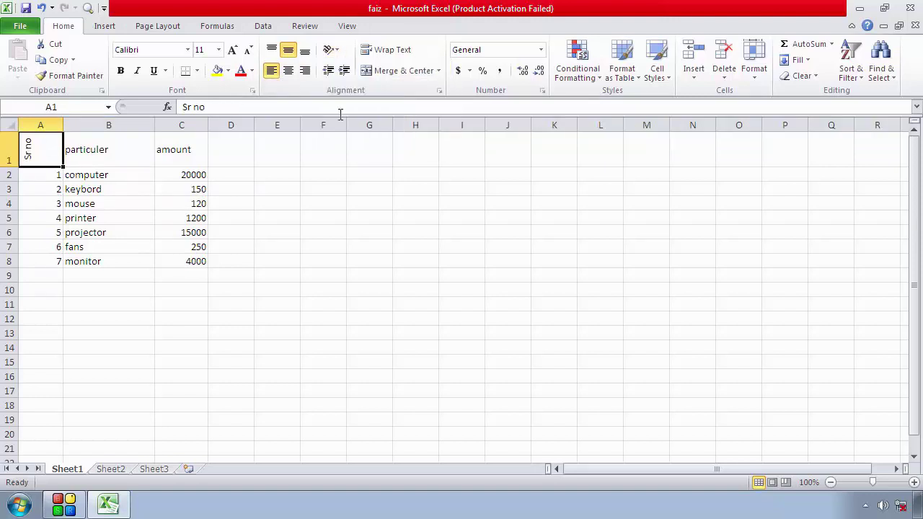
left_click(338, 56)
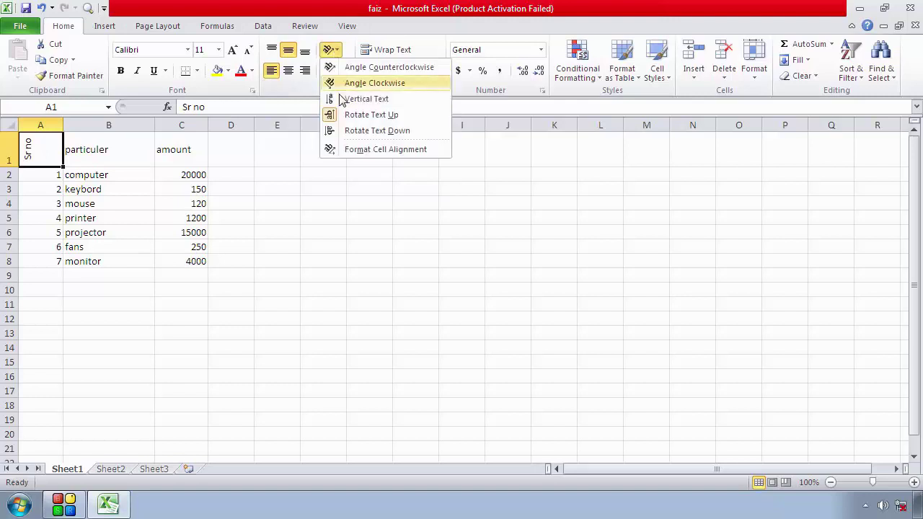
left_click(345, 130)
left_click(336, 53)
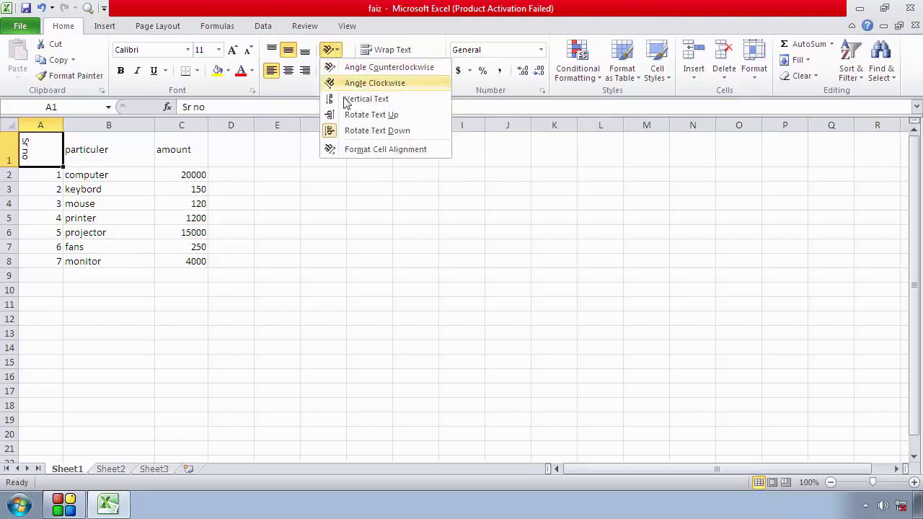
left_click(347, 101)
left_click(336, 53)
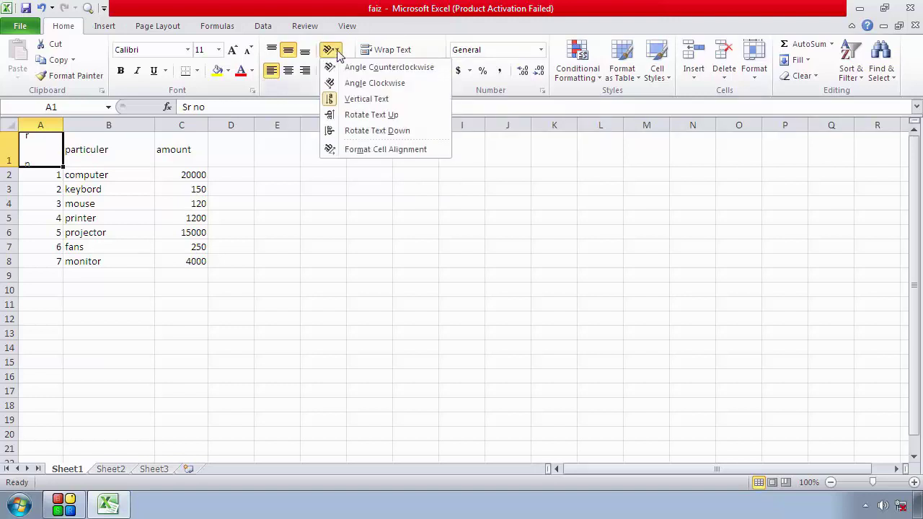
left_click(350, 116)
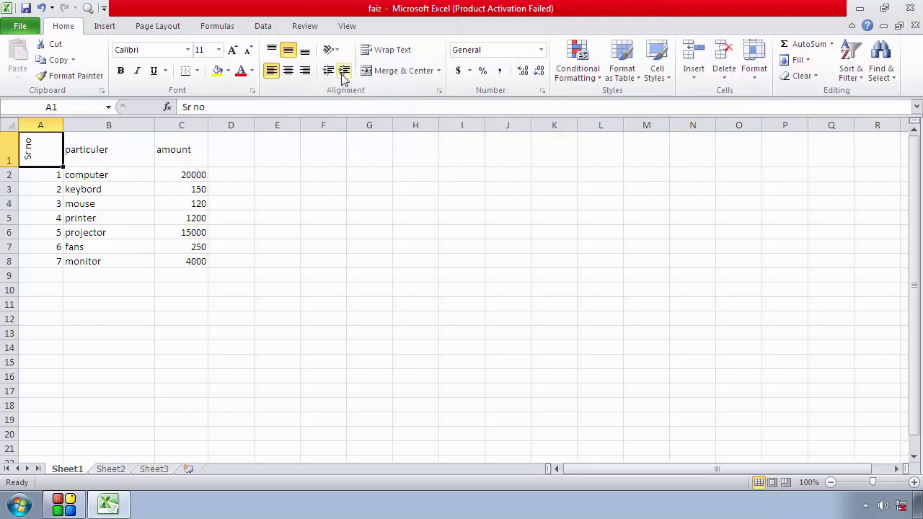
left_click(336, 53)
left_click(354, 85)
left_click(339, 54)
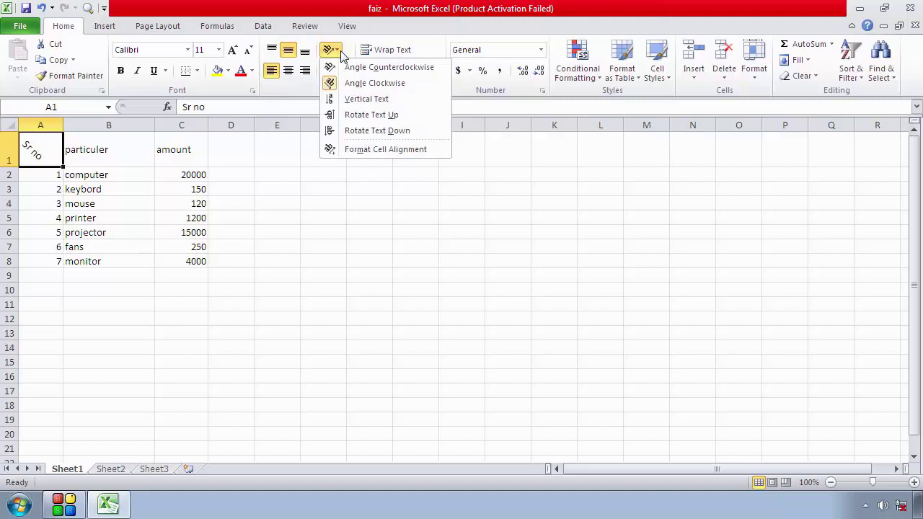
Set the Sr no header's orientation to 0 degrees in the Format Cells alignment settings
left_click(395, 152)
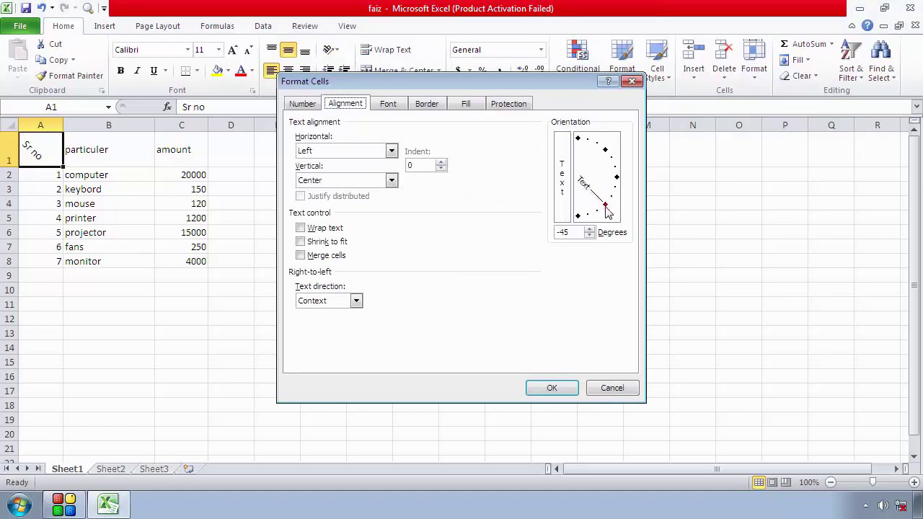
left_click_drag(605, 207, 618, 183)
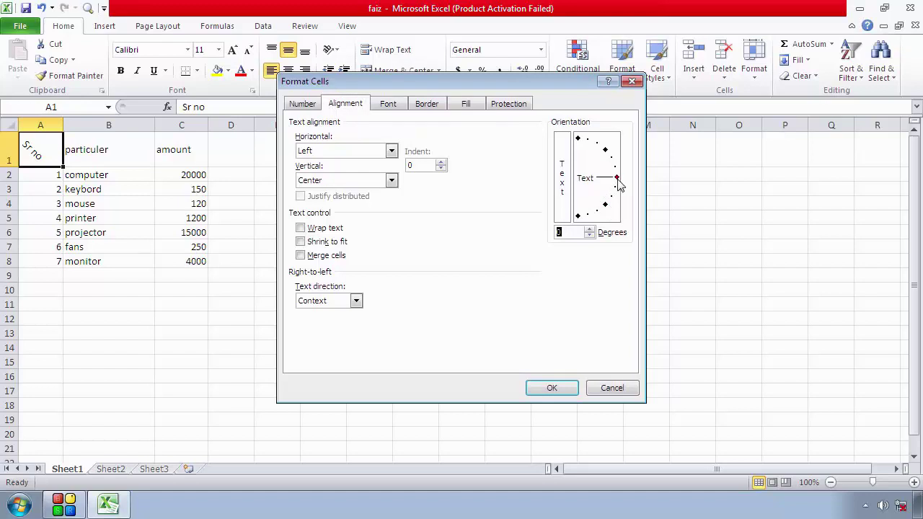
left_click(559, 384)
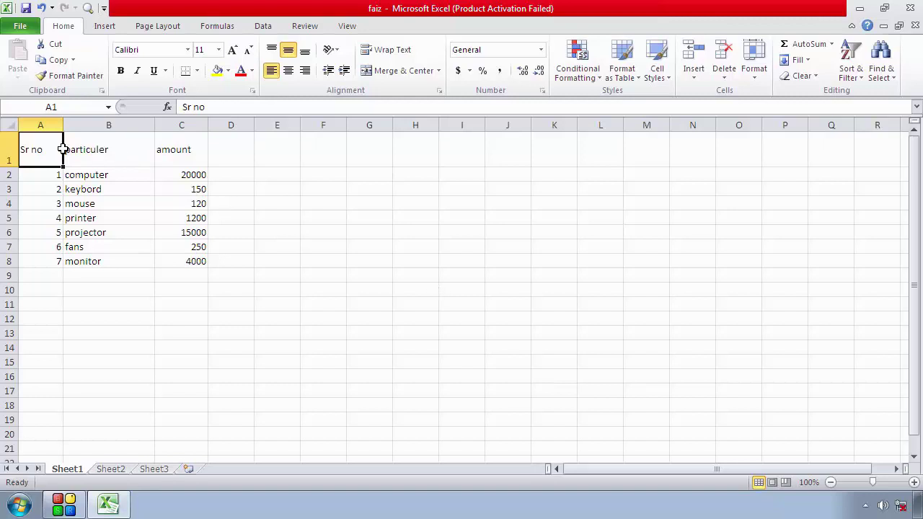
left_click(275, 203)
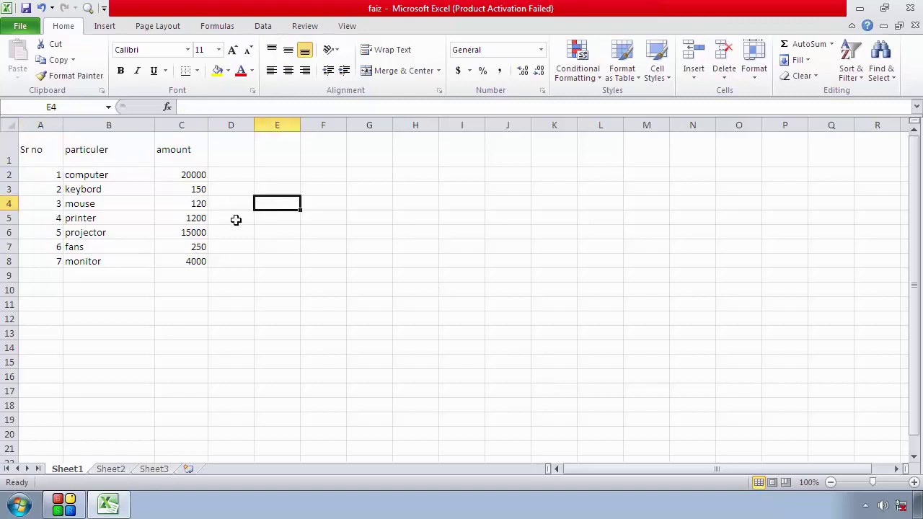
mouse_move(84, 176)
left_mouse_down()
mouse_move(104, 271)
mouse_move(104, 260)
left_mouse_up()
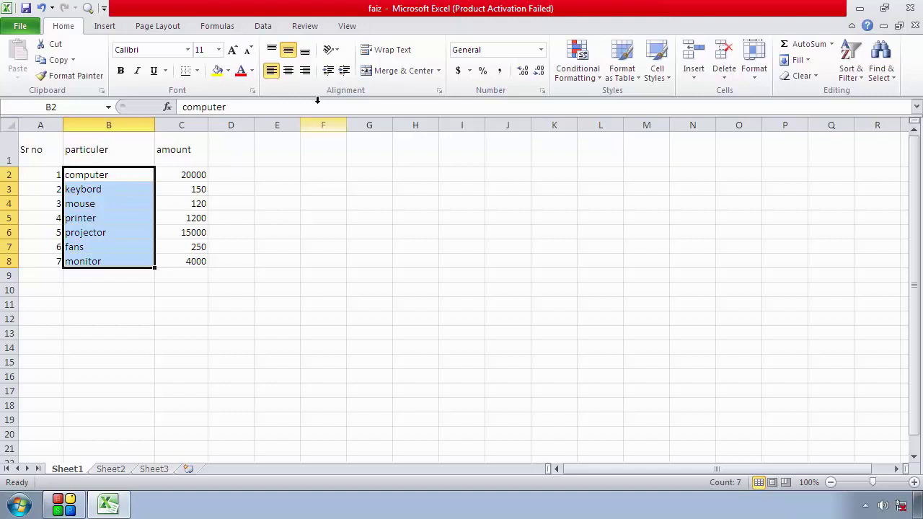
left_click(345, 73)
left_click(345, 73)
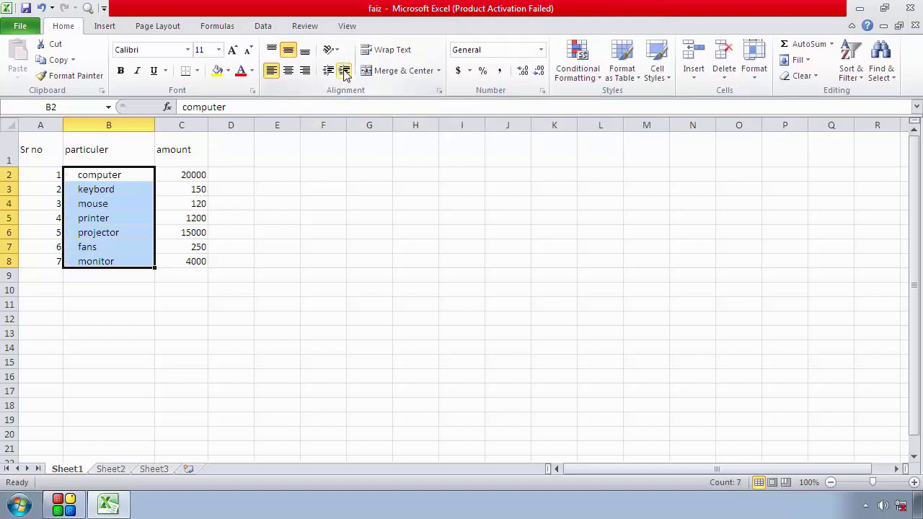
left_click(346, 73)
left_click(345, 73)
left_click(345, 73)
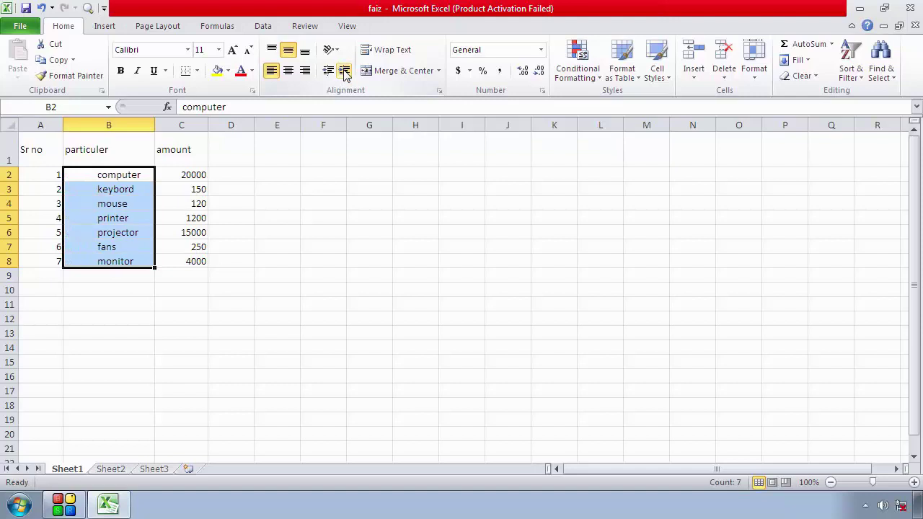
left_click(304, 70)
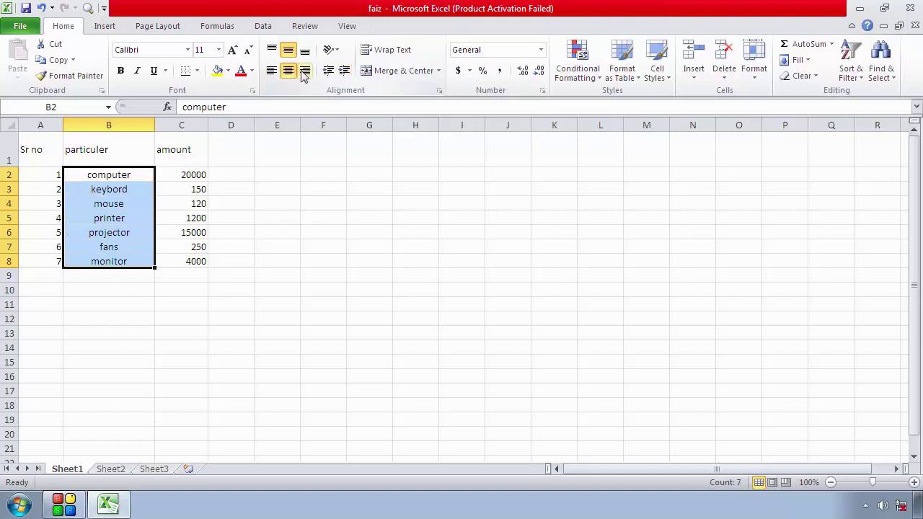
left_click(271, 72)
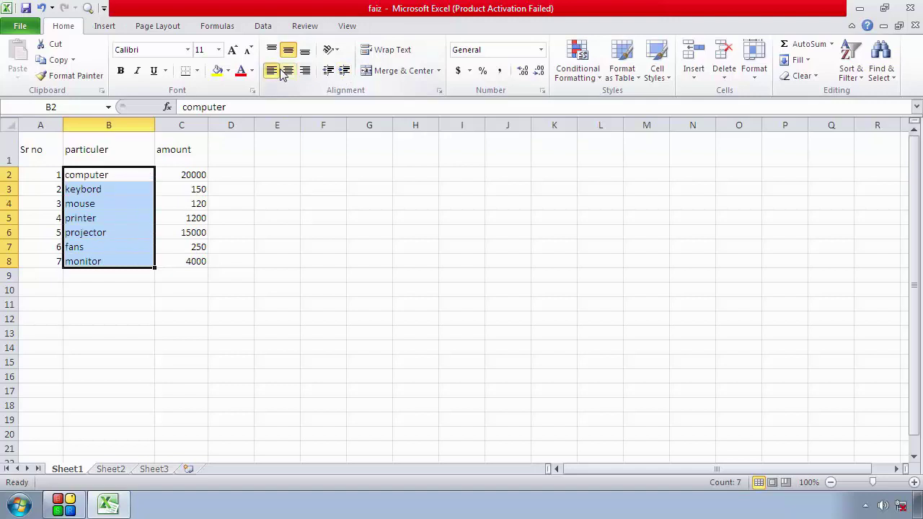
left_click(290, 71)
left_click(303, 71)
left_click(289, 73)
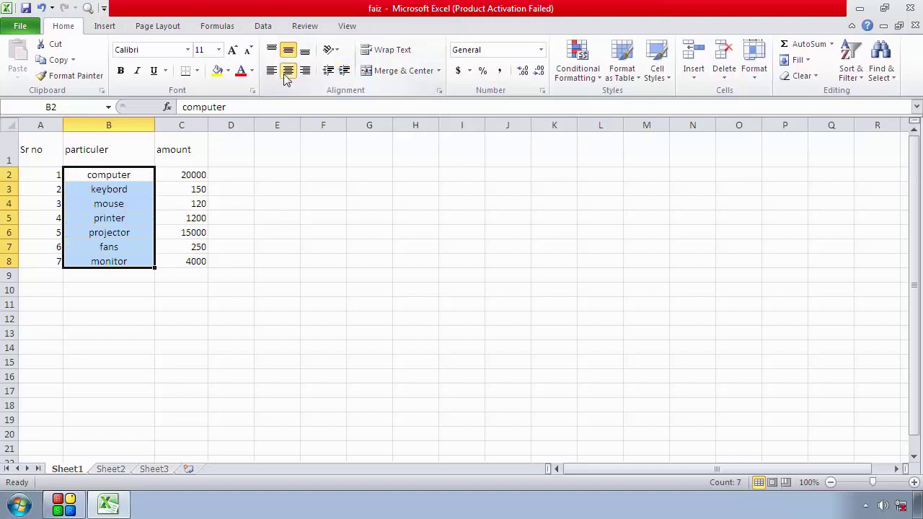
left_click(273, 72)
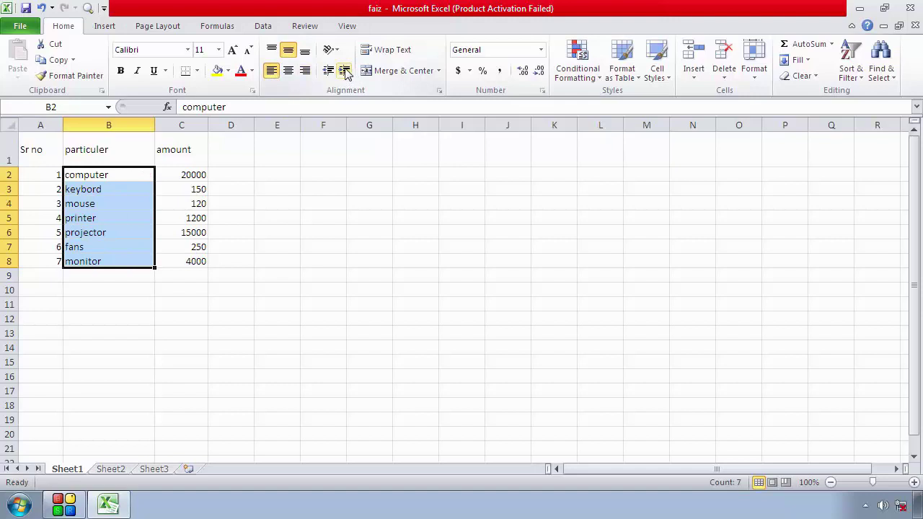
left_click(346, 73)
left_click(345, 73)
left_click(346, 72)
left_click(345, 73)
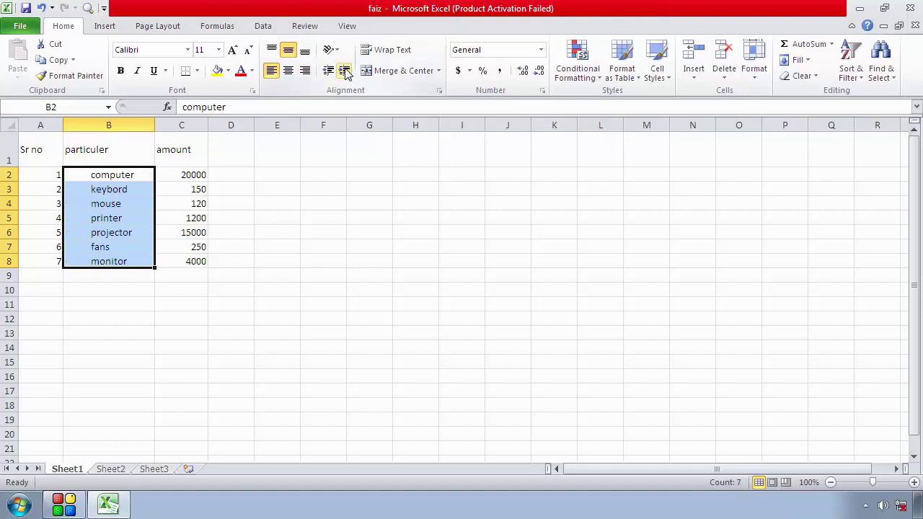
left_click(345, 73)
left_click(345, 73)
left_click(345, 72)
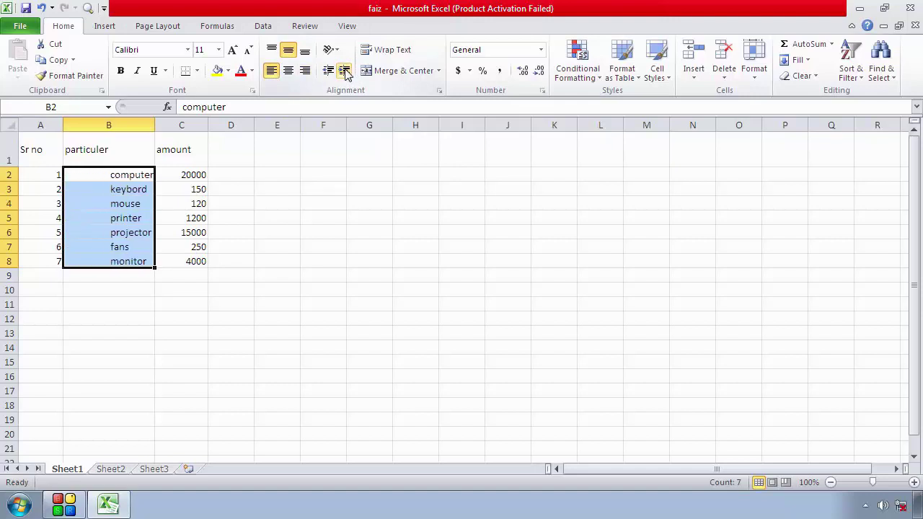
left_click(331, 72)
left_click(330, 72)
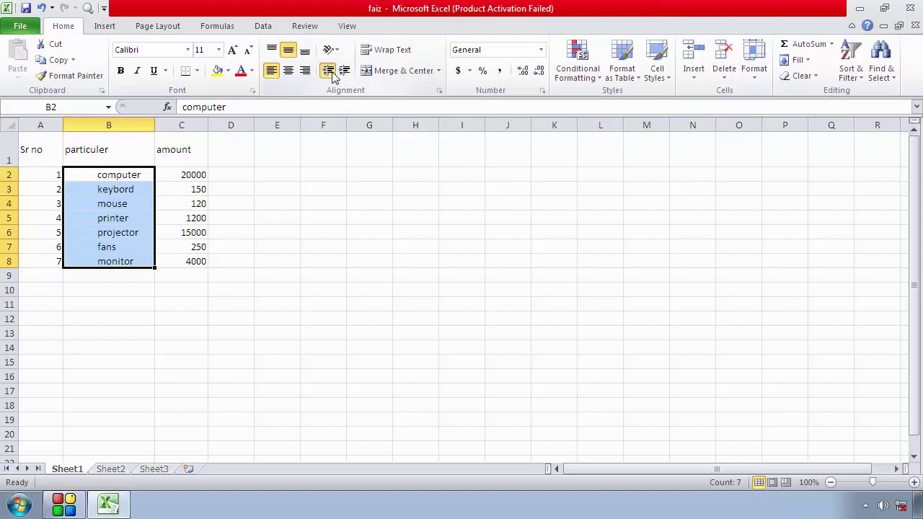
left_click(330, 72)
left_click(330, 72)
left_click(330, 72)
left_click(330, 72)
left_click(330, 73)
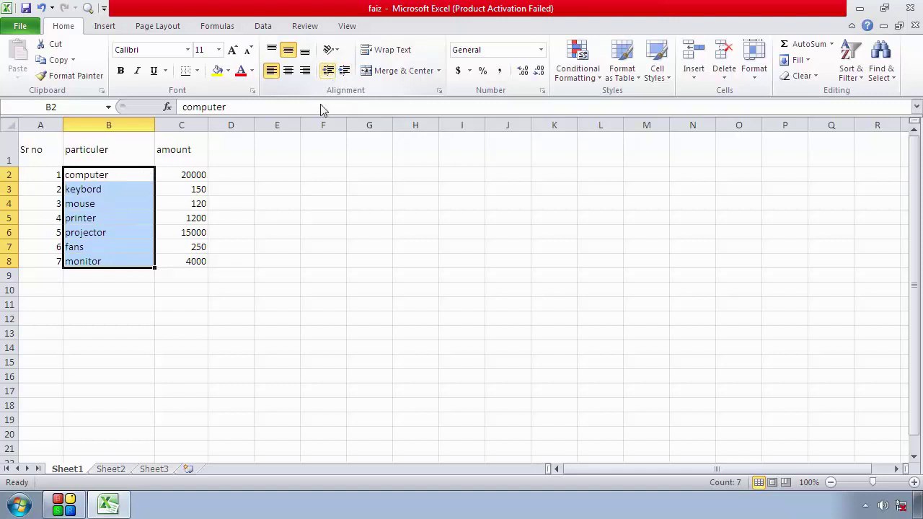
Left-align the whole table, adding three indent steps and then removing them to zero
left_click(345, 72)
left_click(346, 72)
left_click(345, 73)
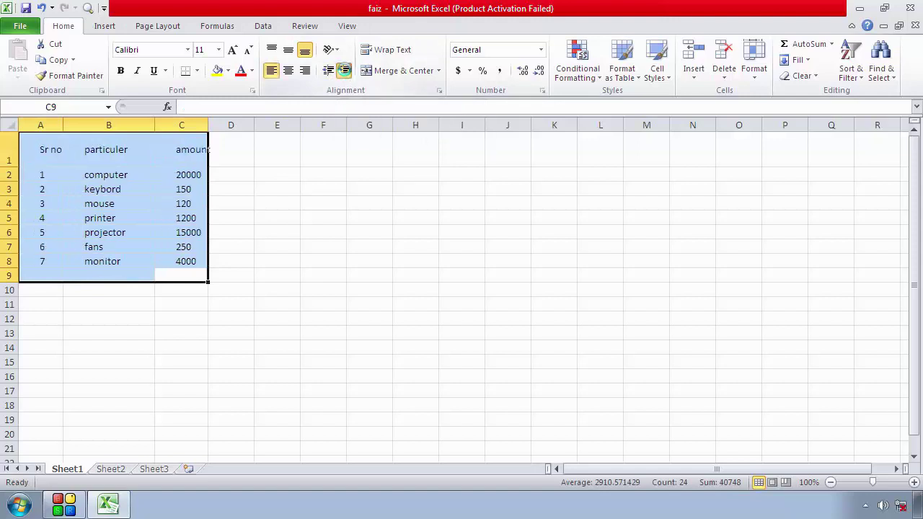
left_click(345, 72)
left_click(331, 72)
left_click(331, 72)
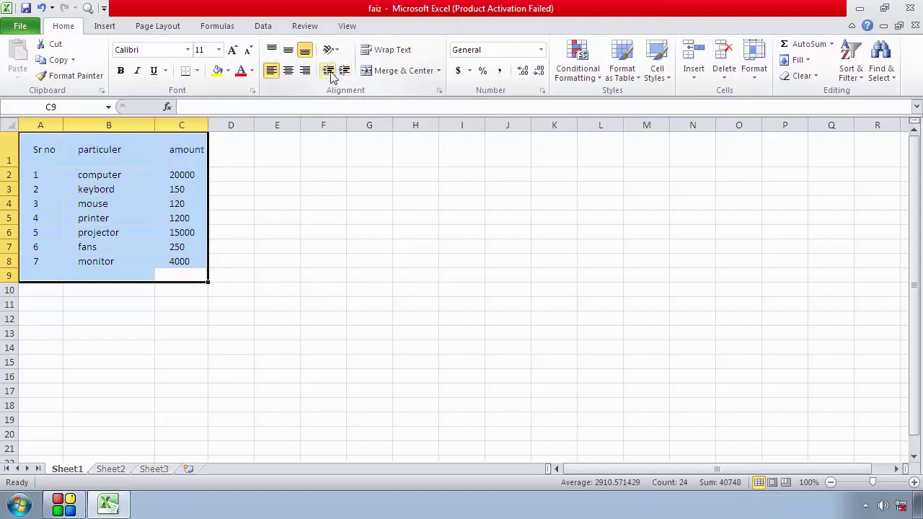
left_click(331, 72)
left_click(330, 72)
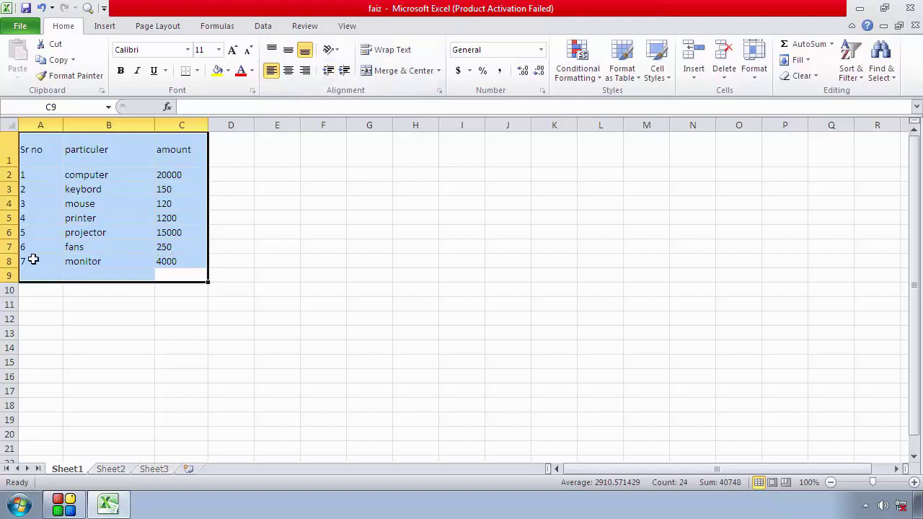
left_click(257, 229)
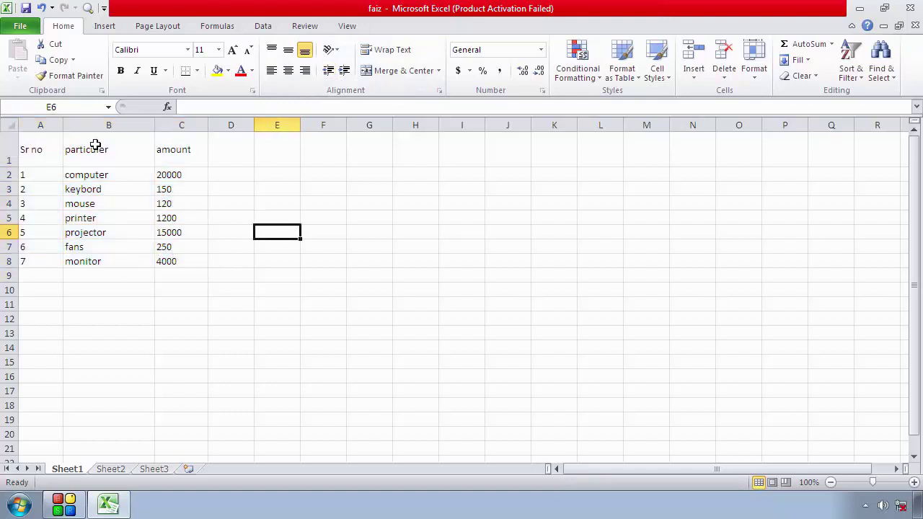
Centre the particuler column B1:B8, then indent it and bring it back flush left
left_click_drag(94, 144, 97, 261)
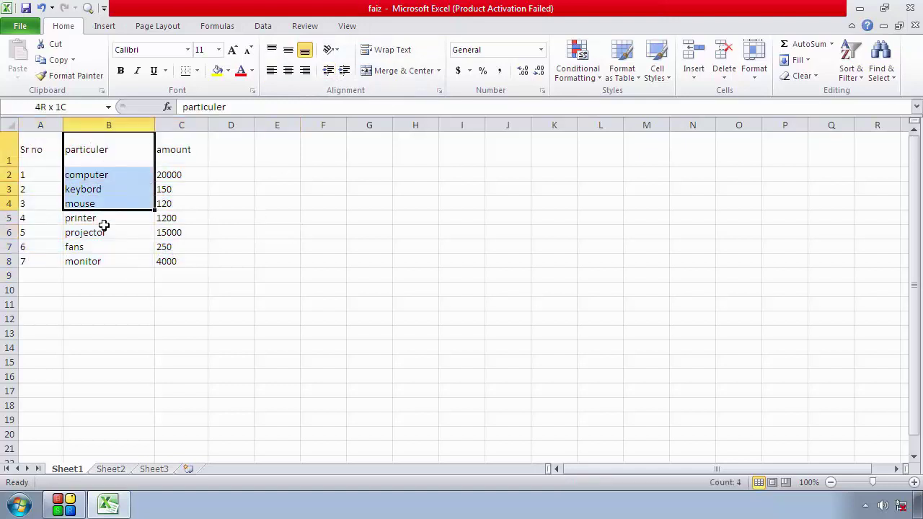
left_click(287, 72)
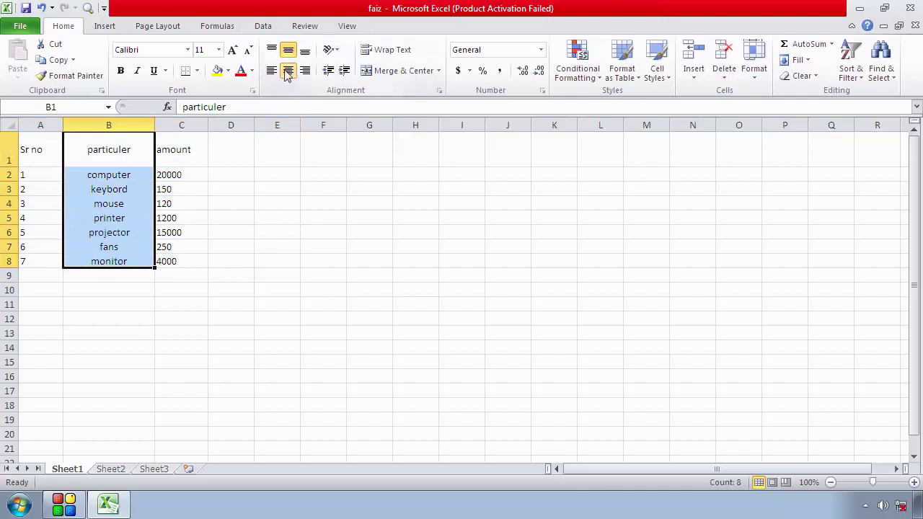
left_click(343, 72)
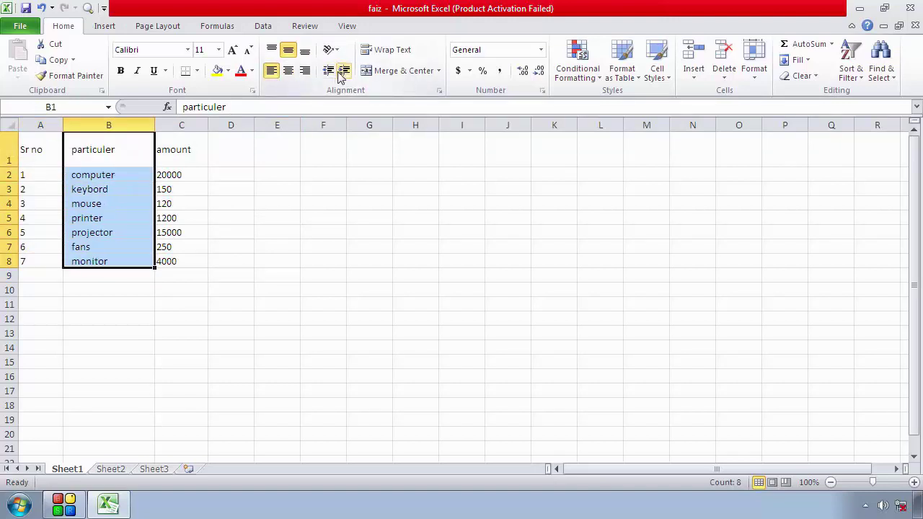
left_click(343, 72)
left_click(343, 73)
left_click(328, 72)
left_click(328, 73)
left_click(329, 72)
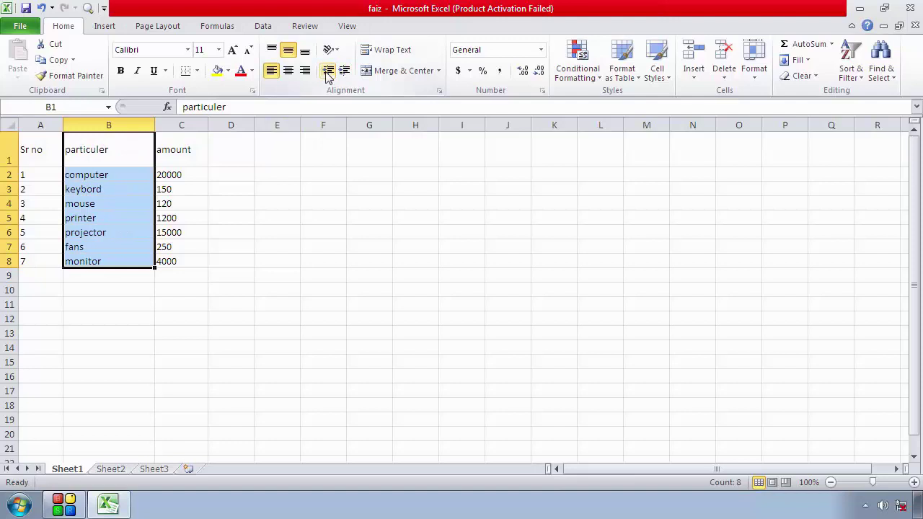
left_click(313, 215)
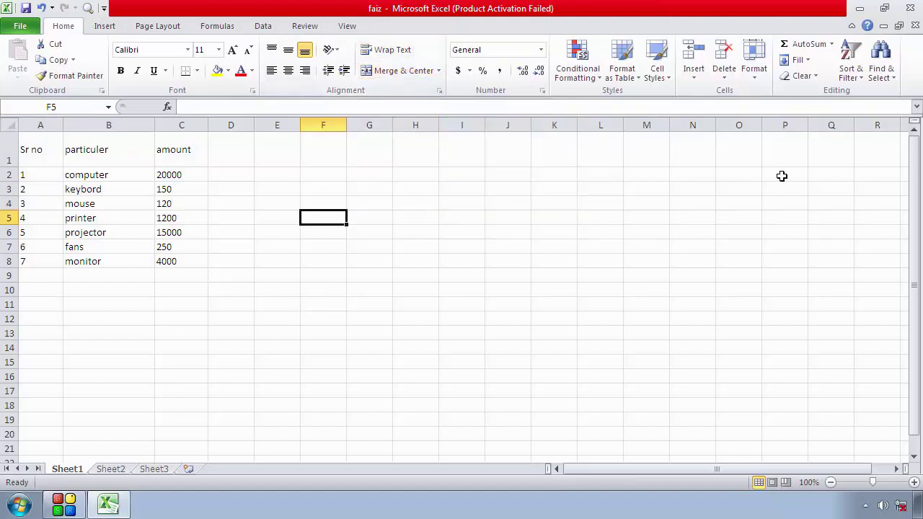
Close faiz.xlsx, discarding the unsaved changes with Don't Save
left_click(910, 9)
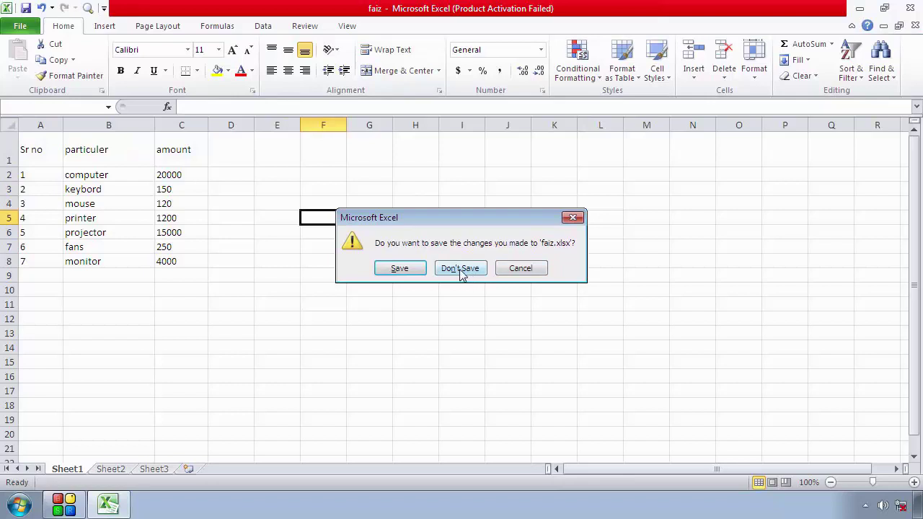
left_click(463, 271)
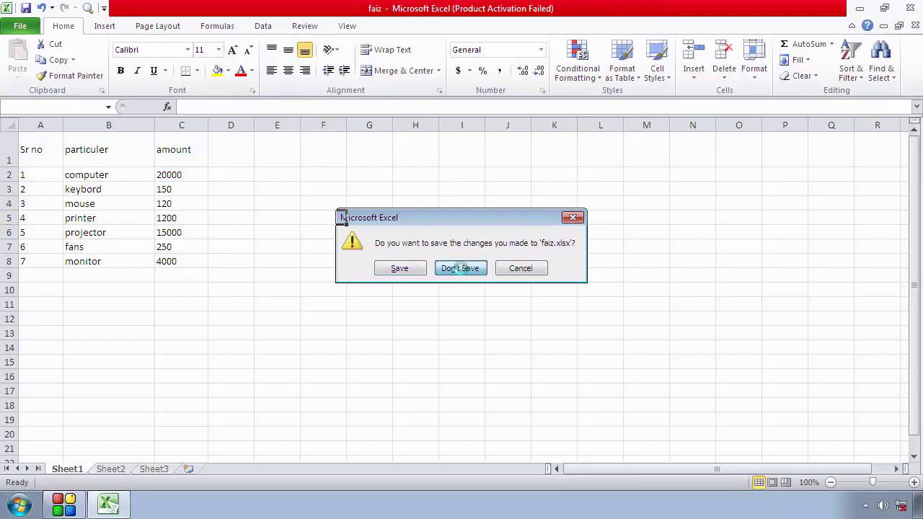